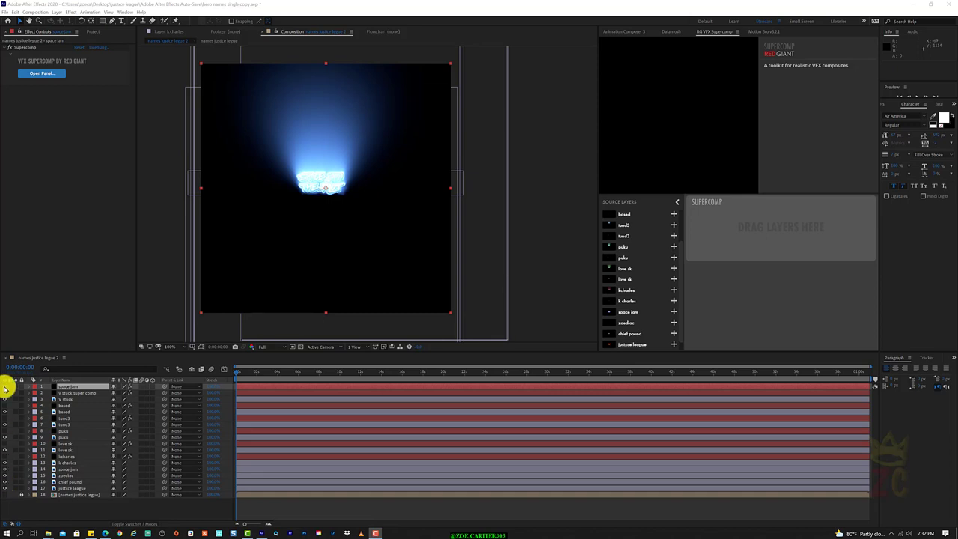
# Open the Effect menu for the selected space jam Supercomp layer
pyautogui.click(70, 12)
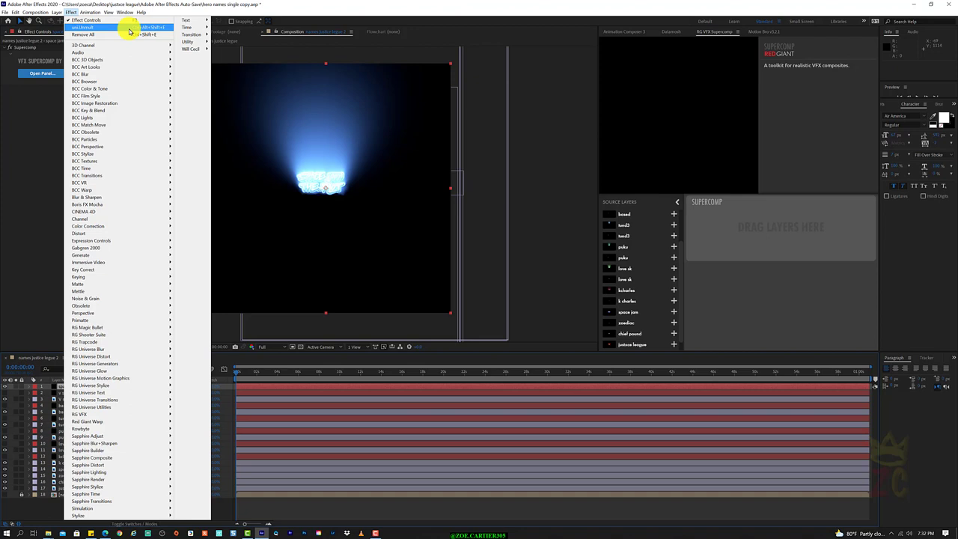
# Apply Universe Unmult to the space jam glow layer and move it to row 13, above space jam
pyautogui.click(129, 28)
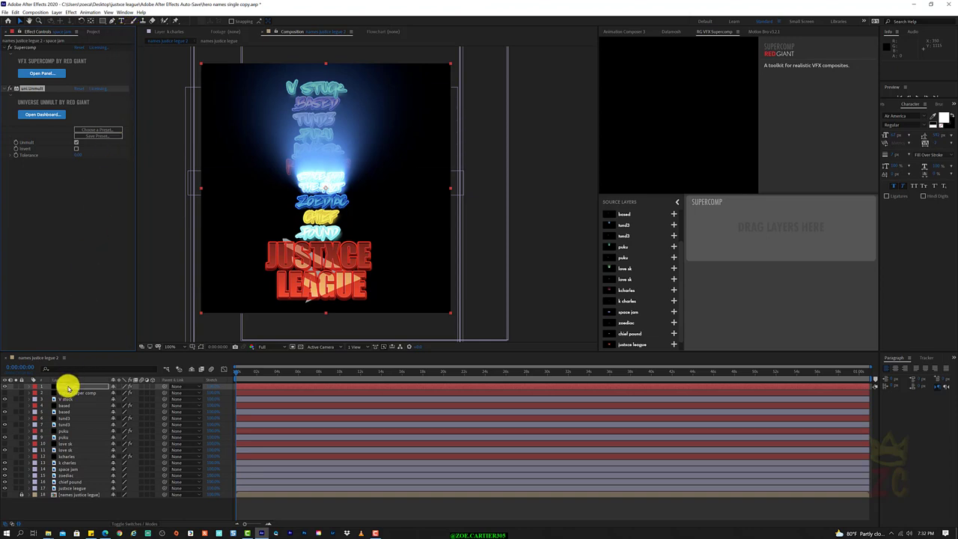
pyautogui.moveTo(67, 387); pyautogui.dragTo(75, 468)
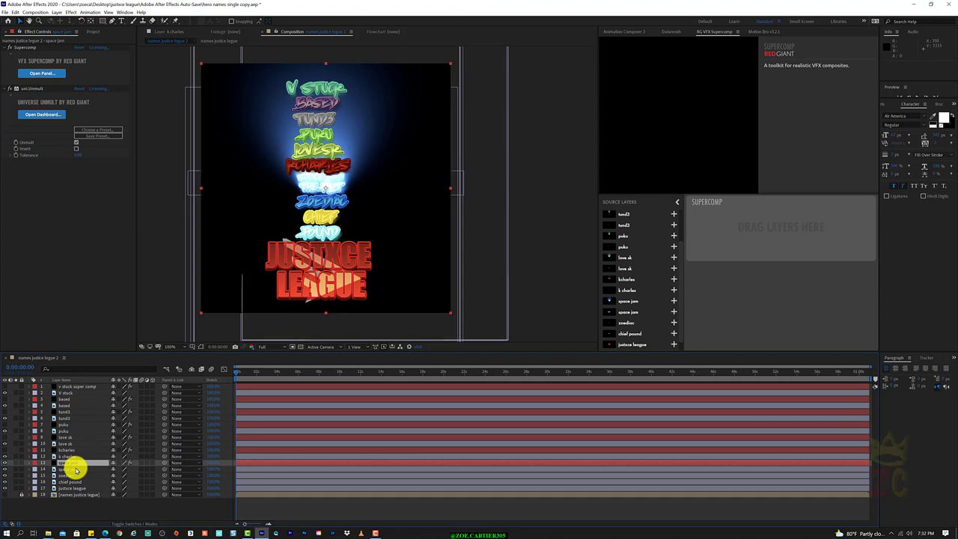
# Hide the space jam glow layer and select the zoediac layer
pyautogui.click(4, 464)
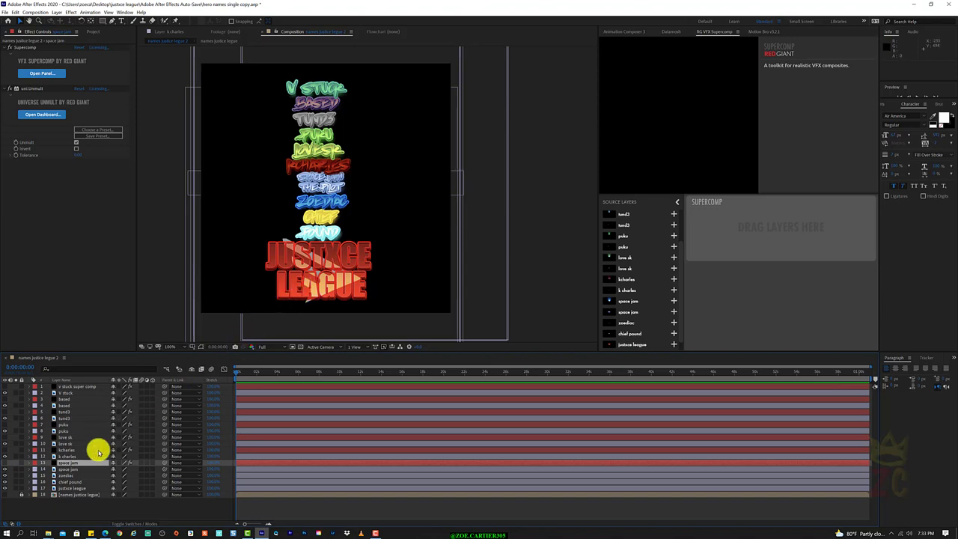
pyautogui.click(66, 476)
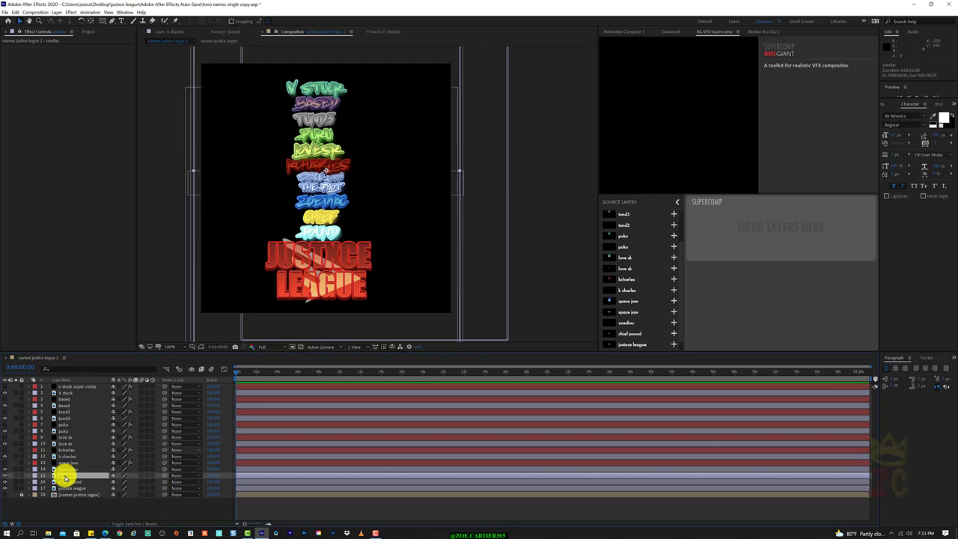
# Add zoediac as the source layer of a new Supercomp layer
pyautogui.click(71, 12)
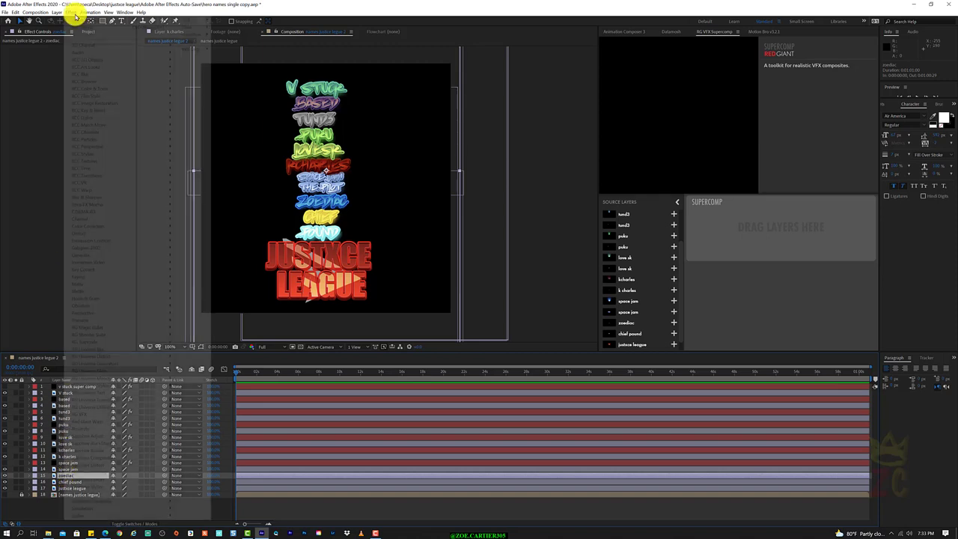
pyautogui.click(46, 98)
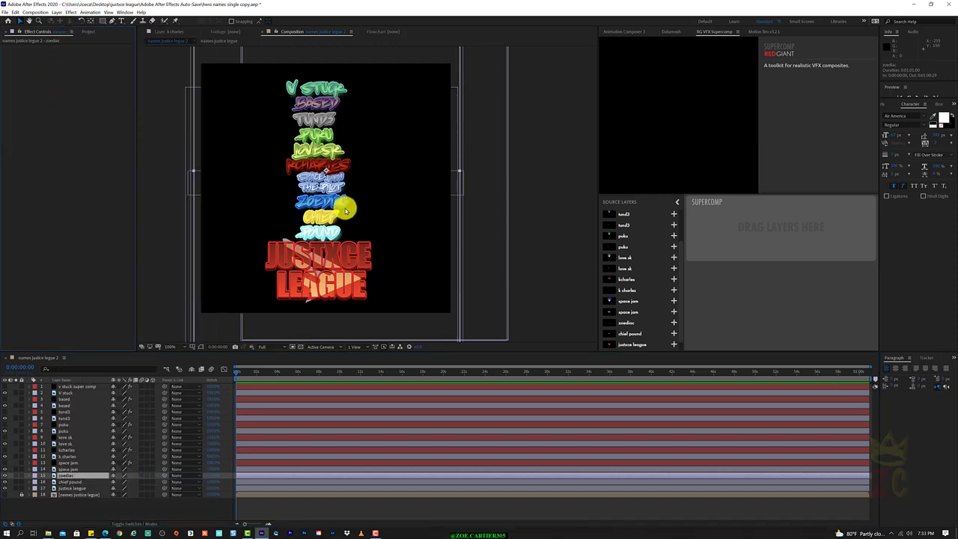
pyautogui.scroll(-1, 645, 319)
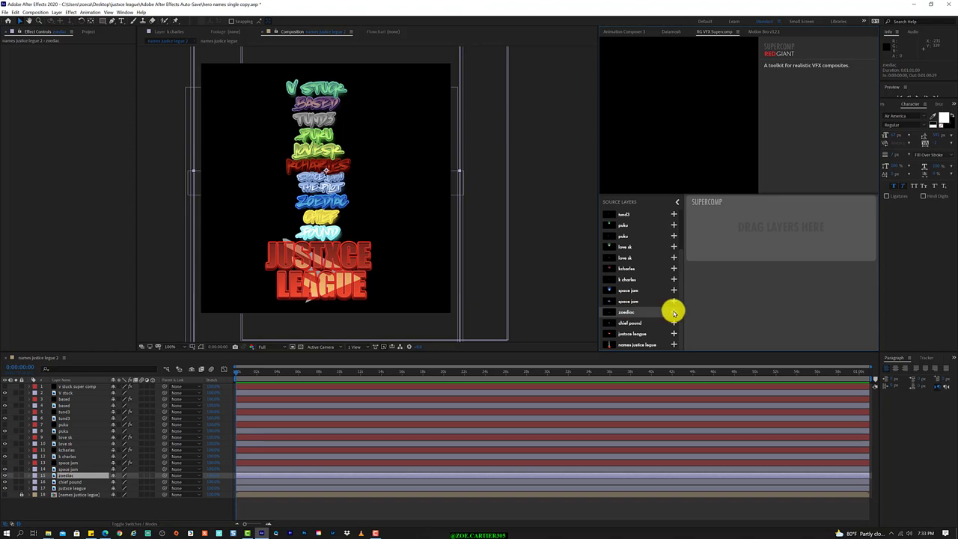
pyautogui.click(673, 313)
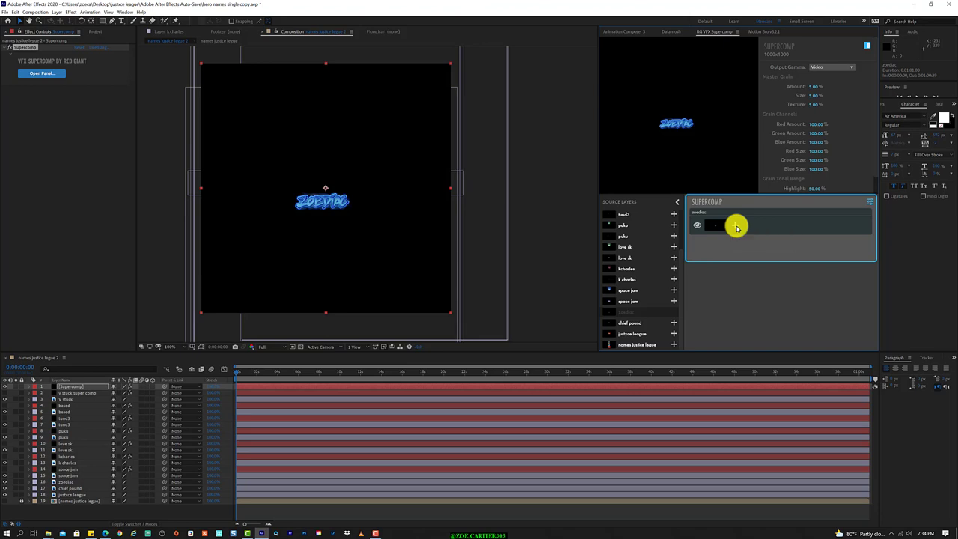
# Apply the Title Rays preset to the zoediac source and collapse the Source Layers list
pyautogui.click(736, 227)
pyautogui.moveTo(737, 227); pyautogui.dragTo(684, 222)
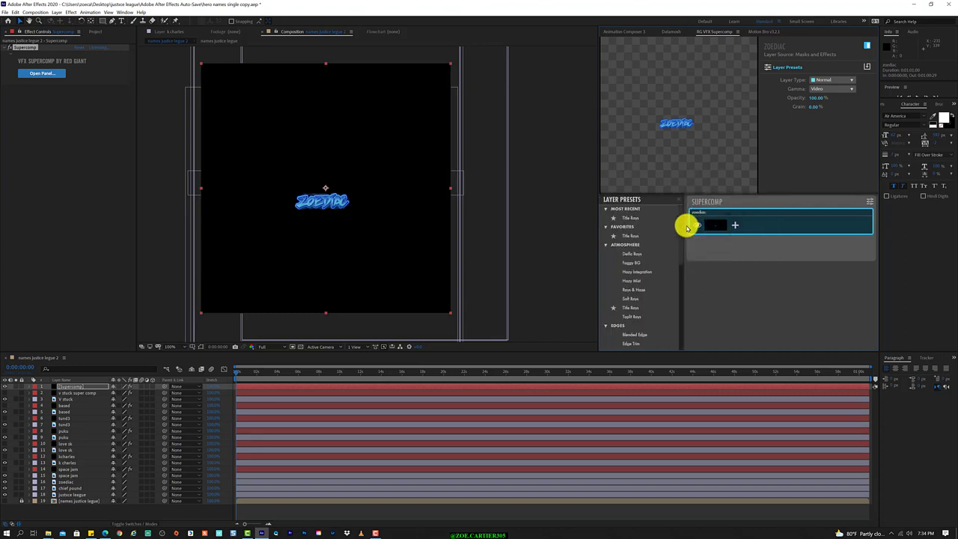
pyautogui.click(634, 219)
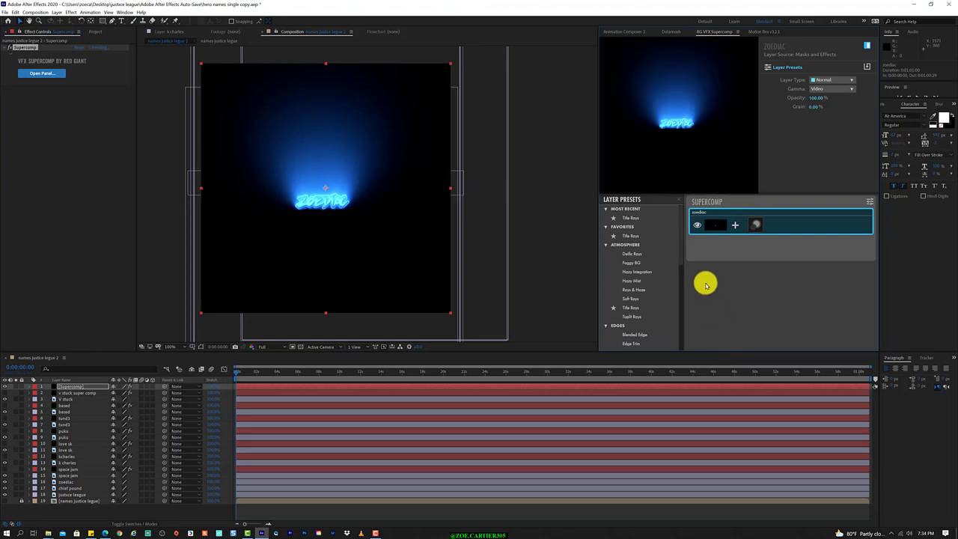
pyautogui.click(678, 201)
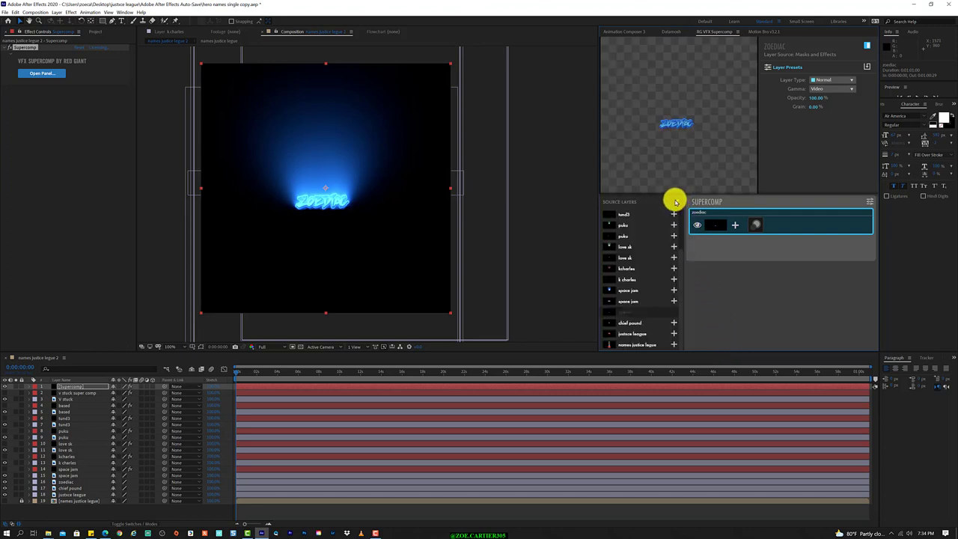
pyautogui.click(675, 201)
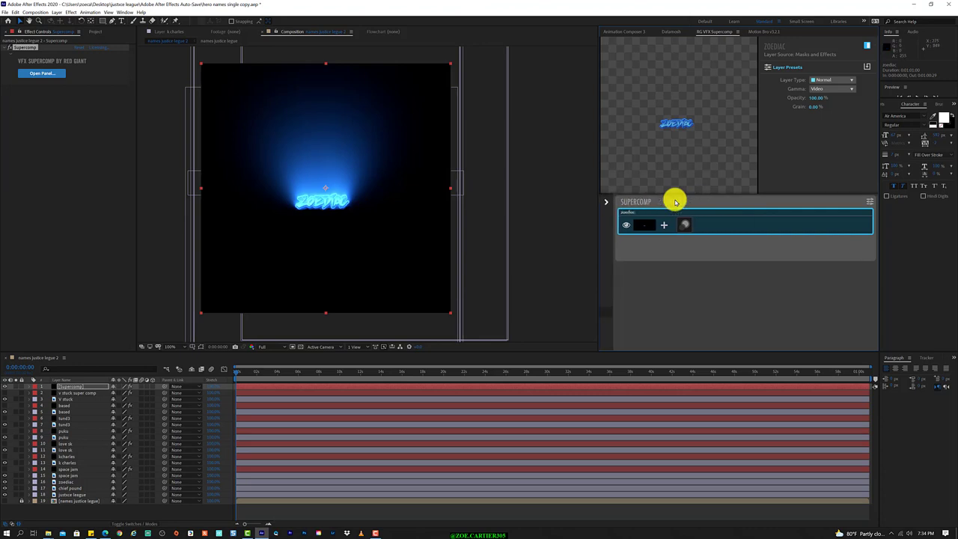
# Rename the Supercomp layer 'zoediac' and move it to position 15, above the zoediac title
pyautogui.click(82, 386)
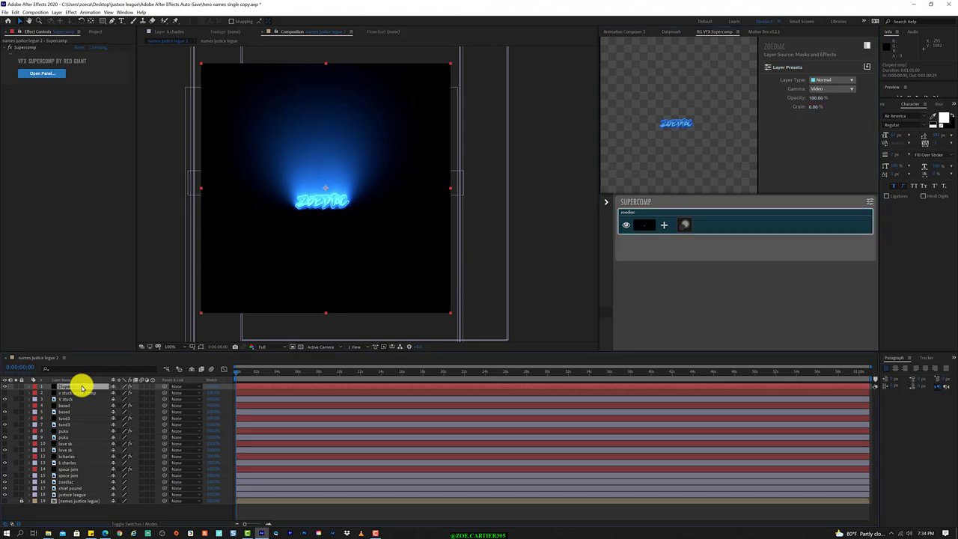
pyautogui.press('Return')
pyautogui.press('BackSpace')
pyautogui.write('iac')
pyautogui.press('Return')
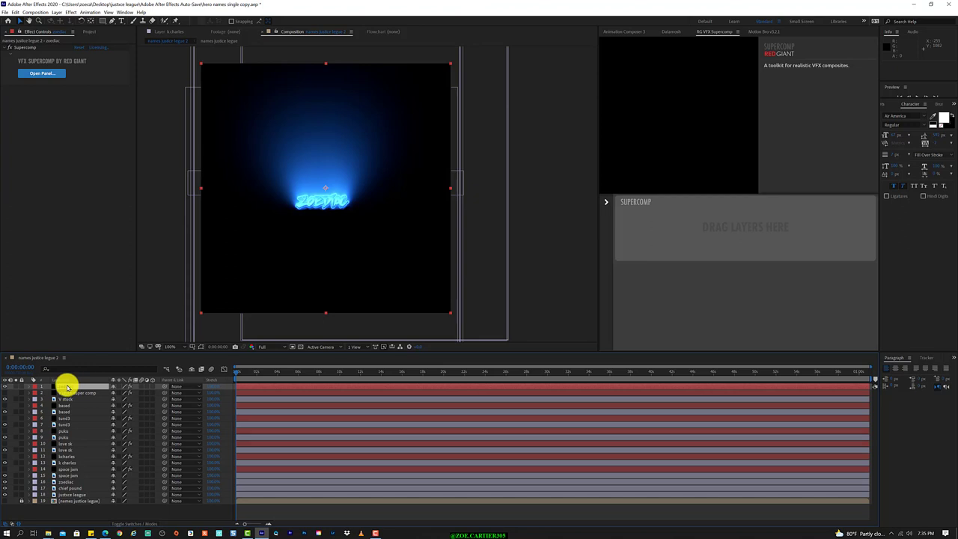
pyautogui.moveTo(67, 387); pyautogui.dragTo(77, 477)
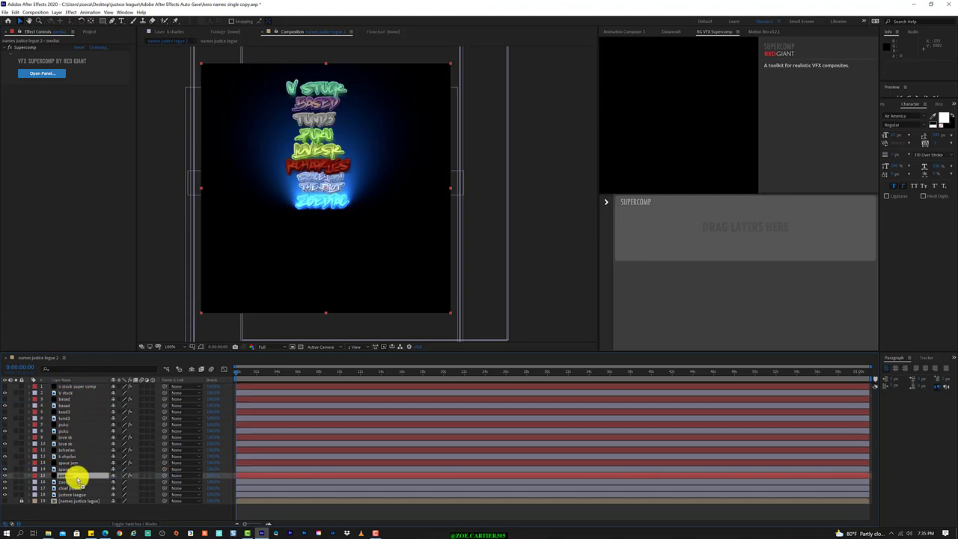
# Reapply Universe Unmult to the zoediac glow layer and toggle the space jam layer's visibility
pyautogui.click(68, 12)
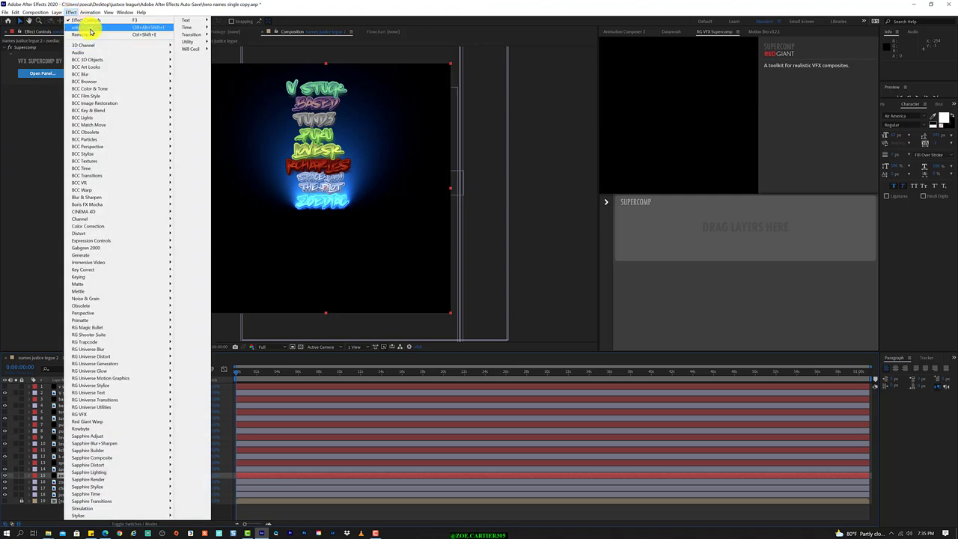
pyautogui.click(89, 28)
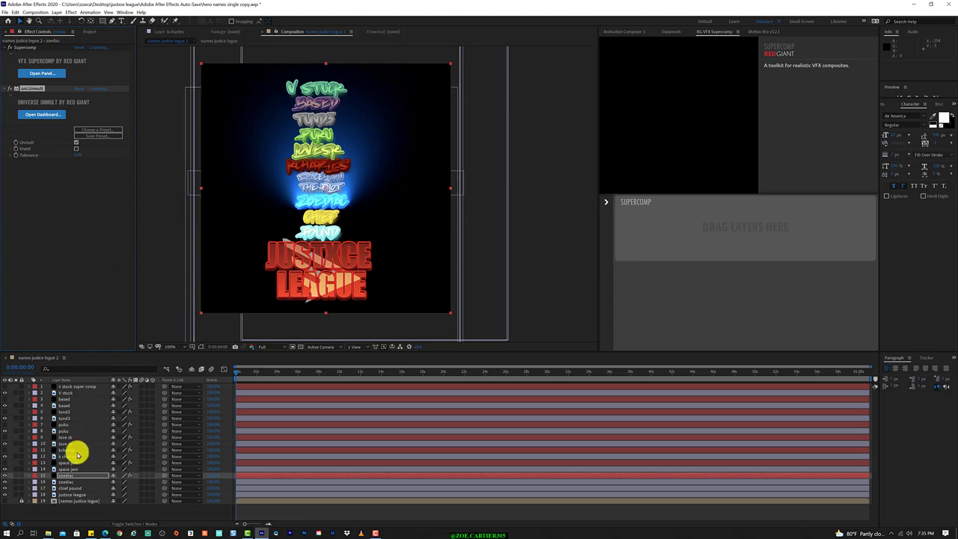
pyautogui.click(4, 466)
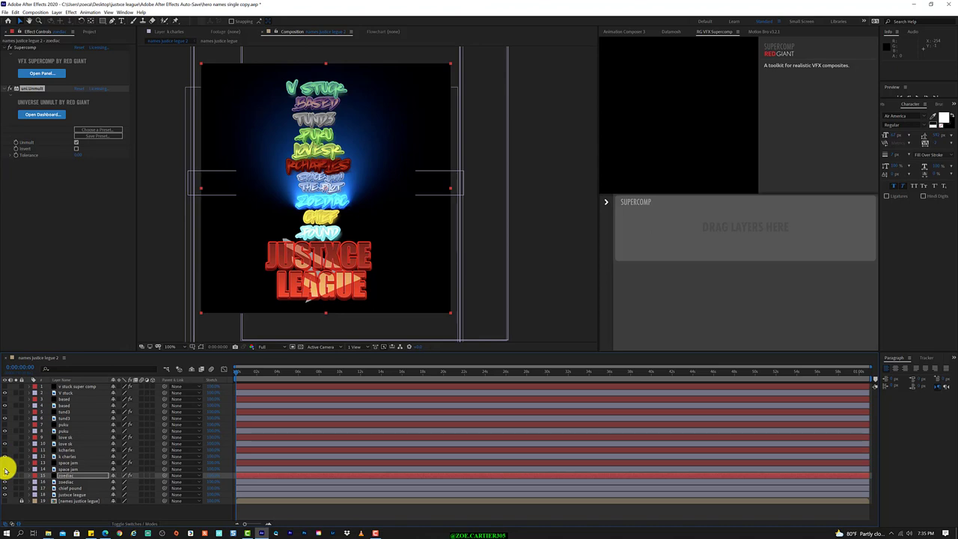
# Compare the zoediac glow on and off, leaving it hidden
pyautogui.click(5, 475)
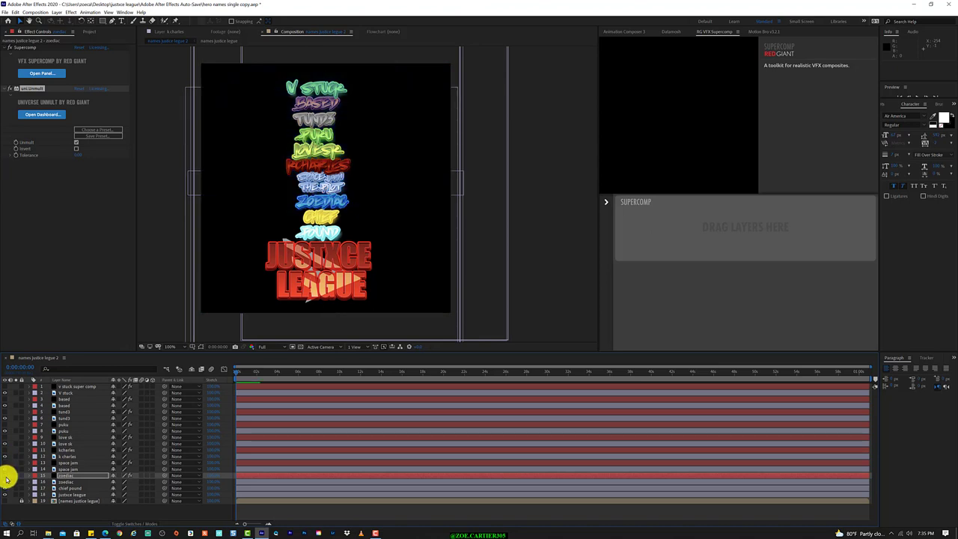
pyautogui.click(5, 476)
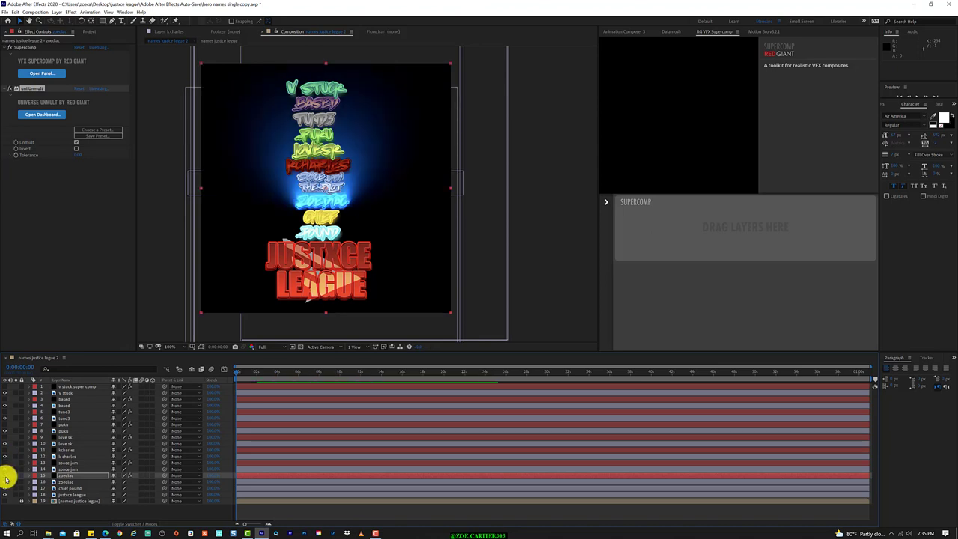
pyautogui.click(5, 475)
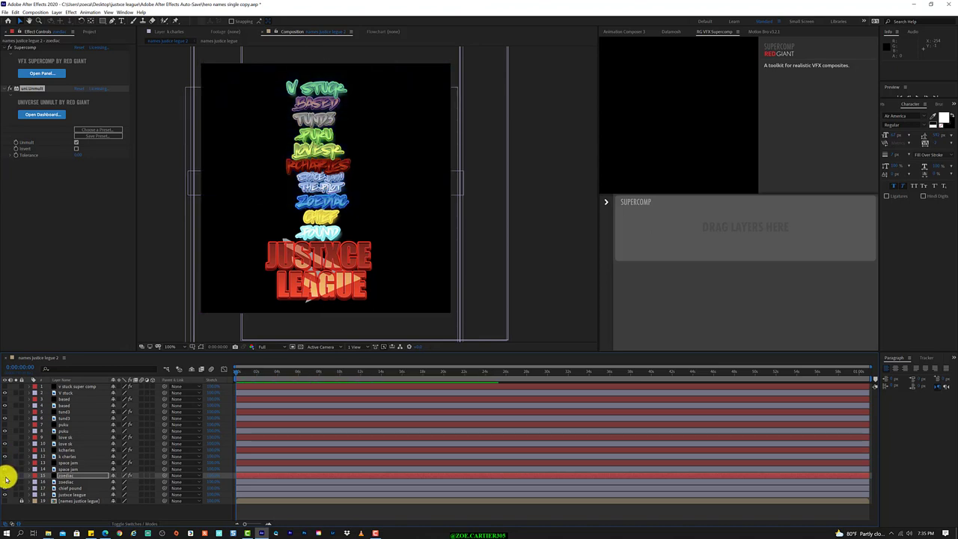
# Select chief pound, lock the names justice legue layer, and enlarge the timeline panel
pyautogui.click(64, 488)
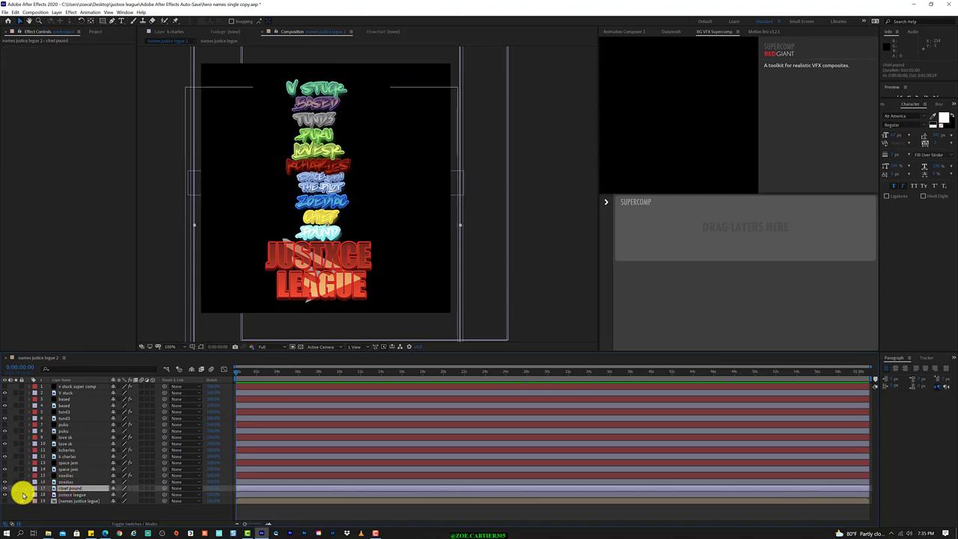
pyautogui.click(22, 500)
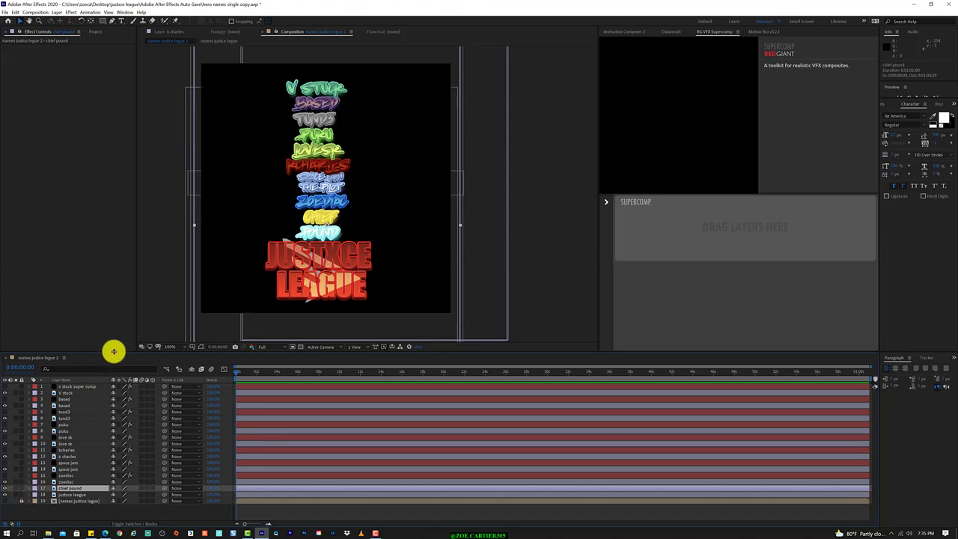
pyautogui.moveTo(114, 353); pyautogui.dragTo(122, 280)
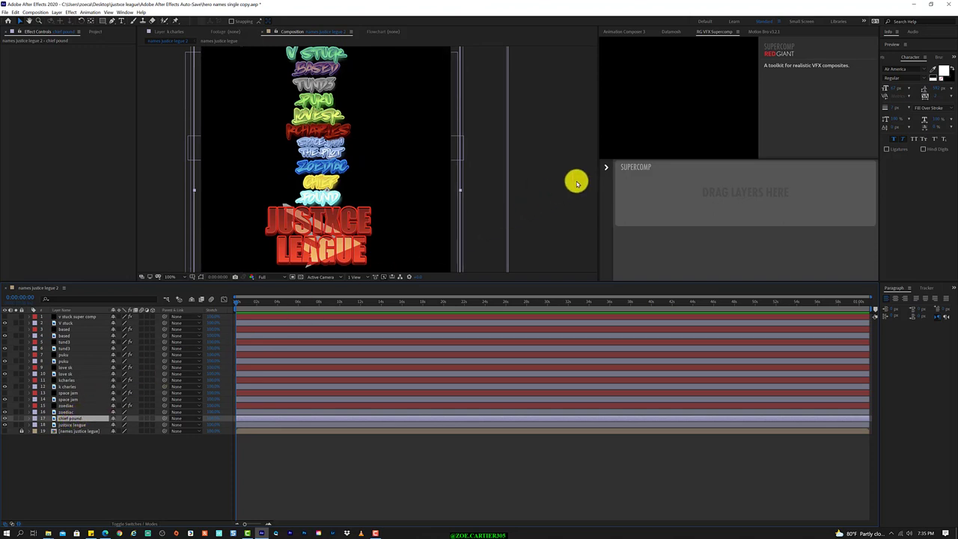
# Add chief pound as a Supercomp source layer and bring up its Layer Presets list
pyautogui.click(606, 167)
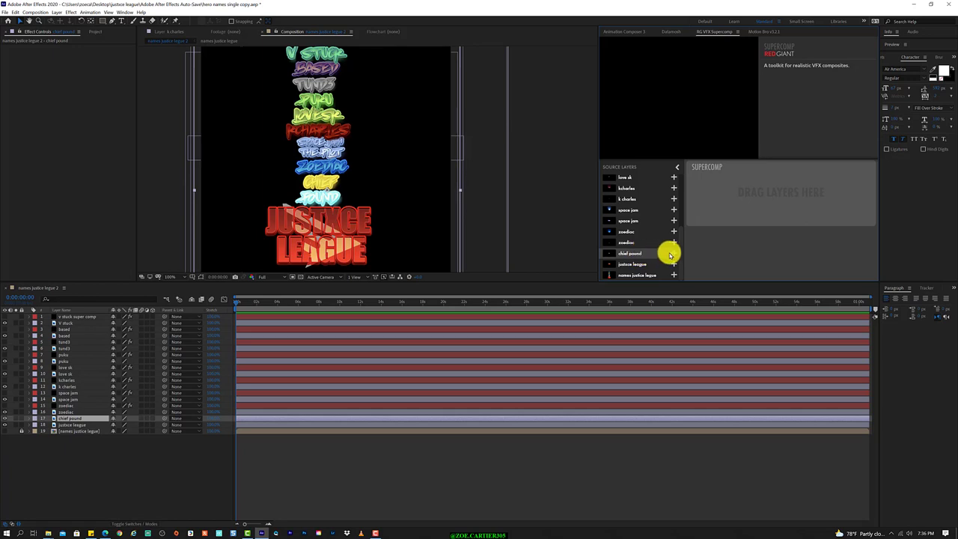
pyautogui.click(673, 253)
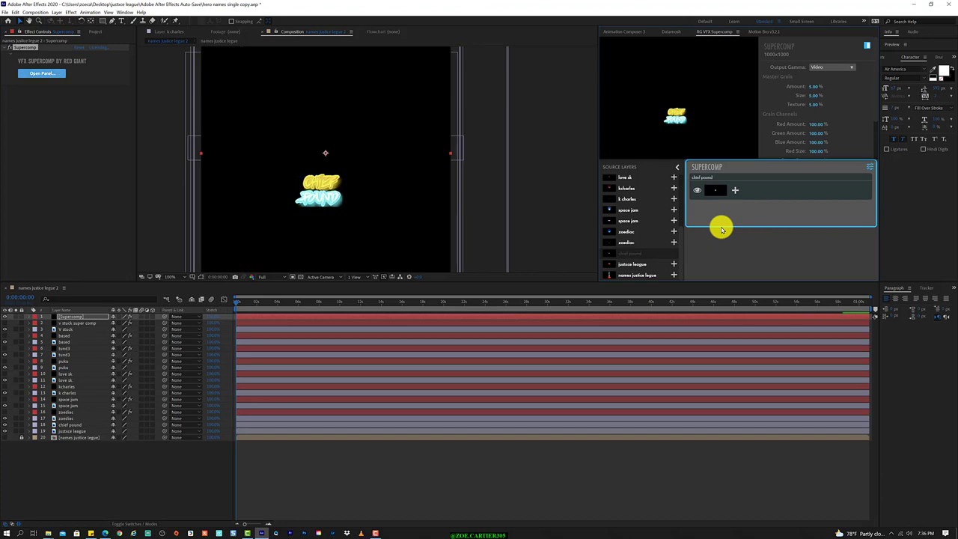
pyautogui.rightClick(736, 188)
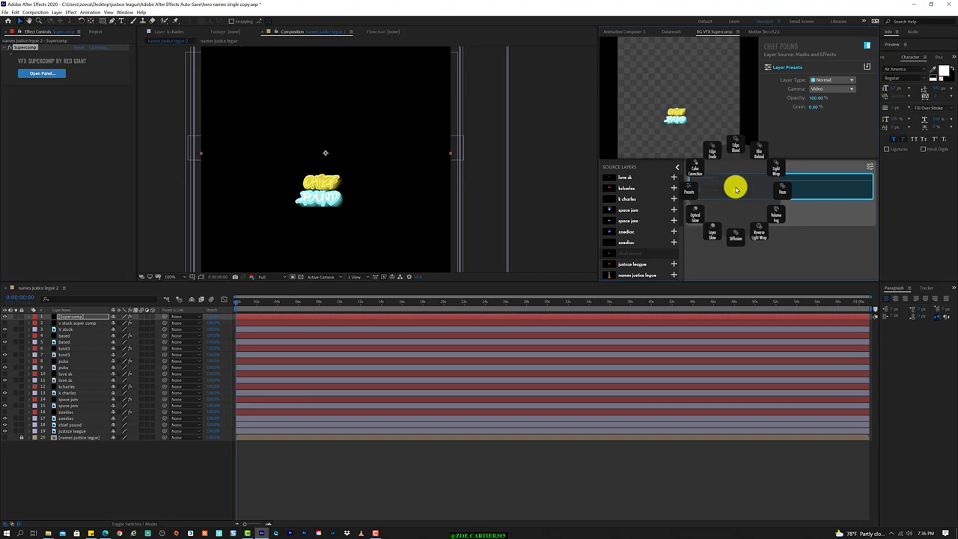
pyautogui.click(706, 254)
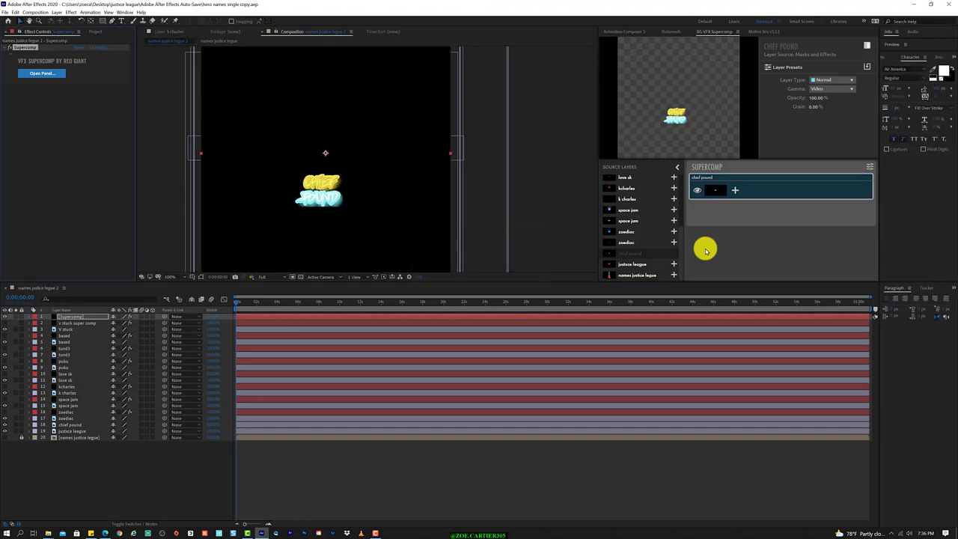
pyautogui.click(736, 193)
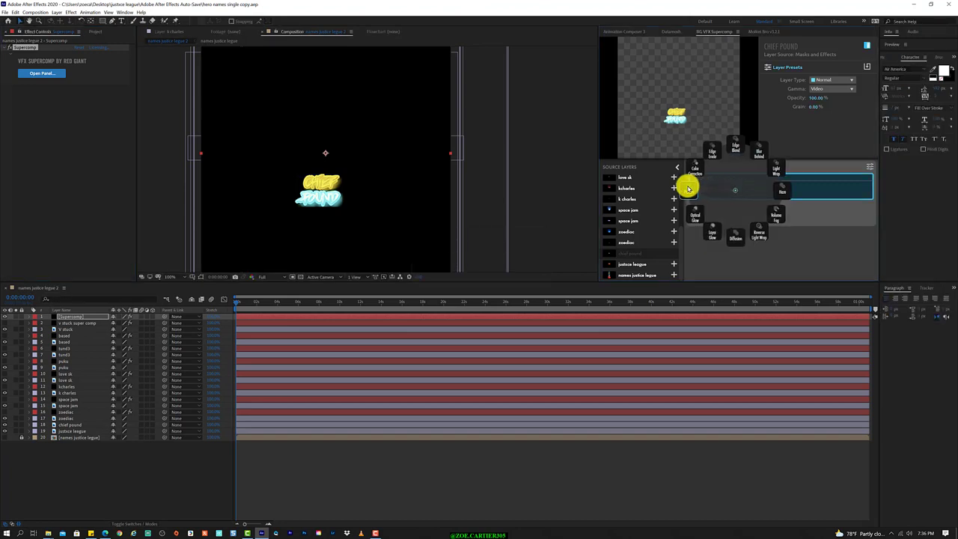
pyautogui.click(683, 186)
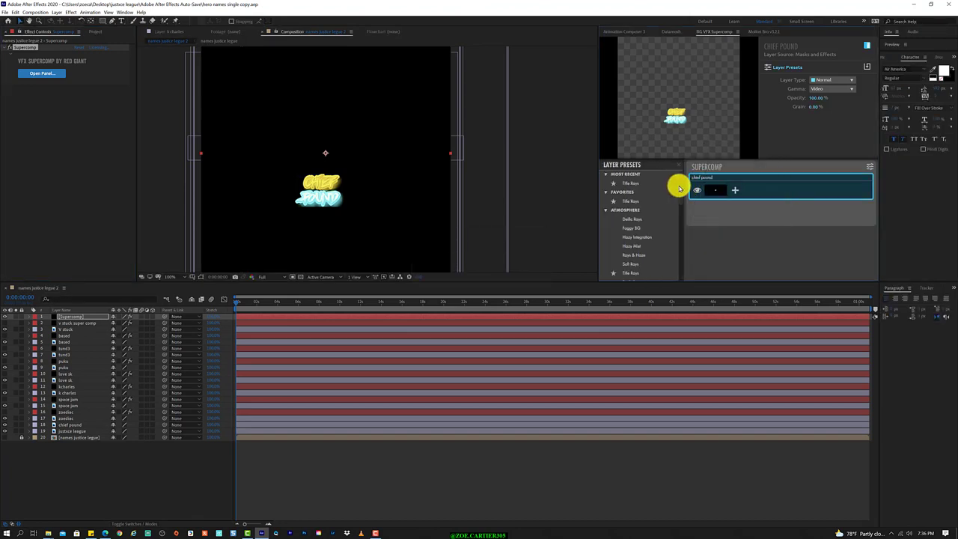
# Apply Title Rays to chief pound and lower the Optical Glow Amount to 3.95%
pyautogui.click(638, 184)
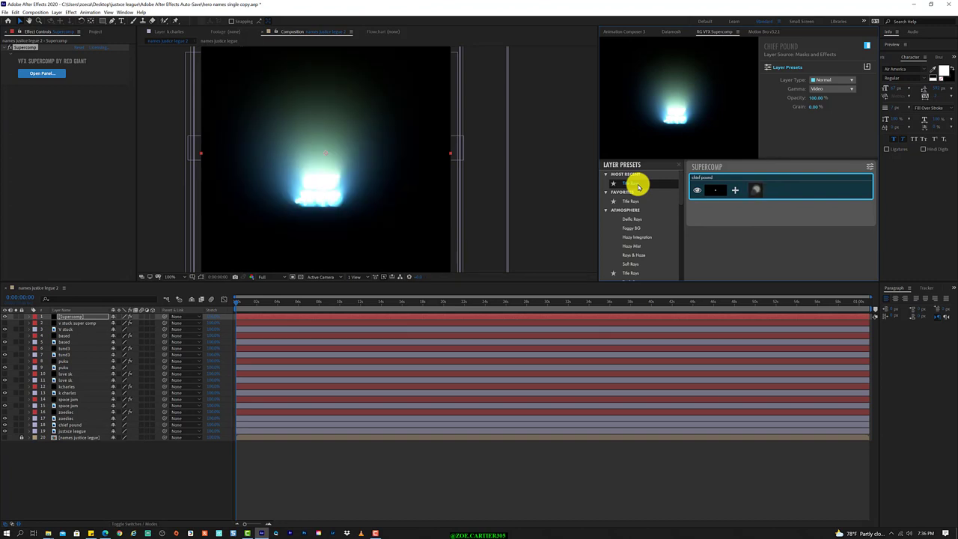
pyautogui.click(756, 189)
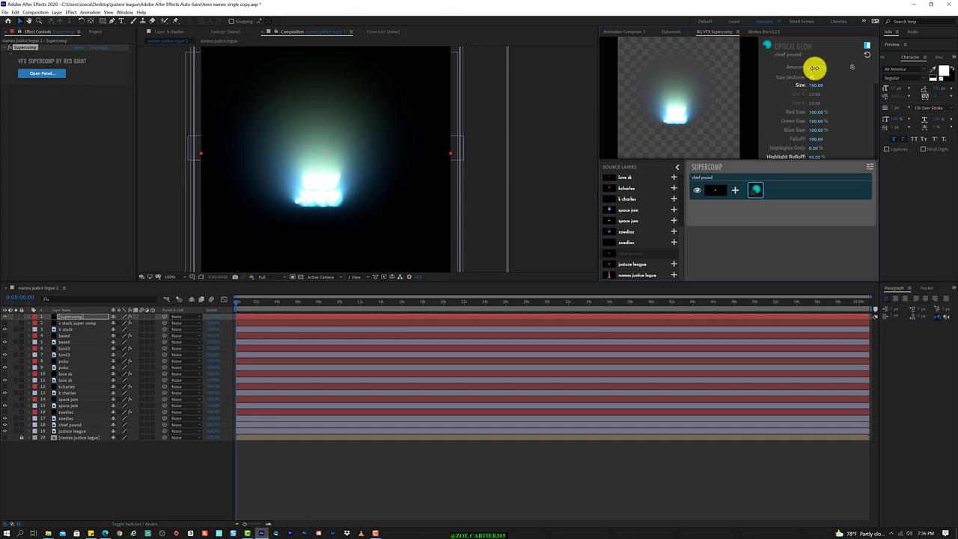
pyautogui.click(813, 68)
pyautogui.press('Return')
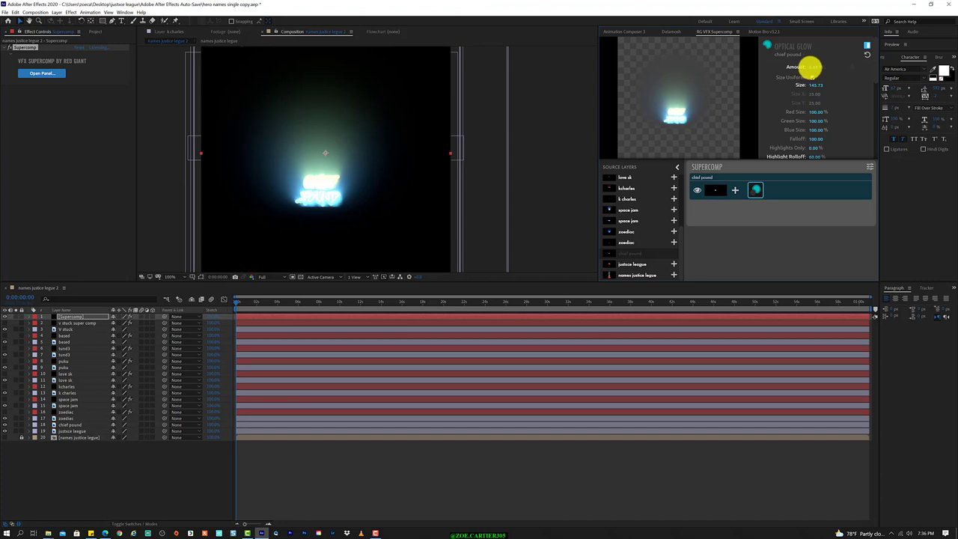
pyautogui.moveTo(812, 68); pyautogui.dragTo(810, 66)
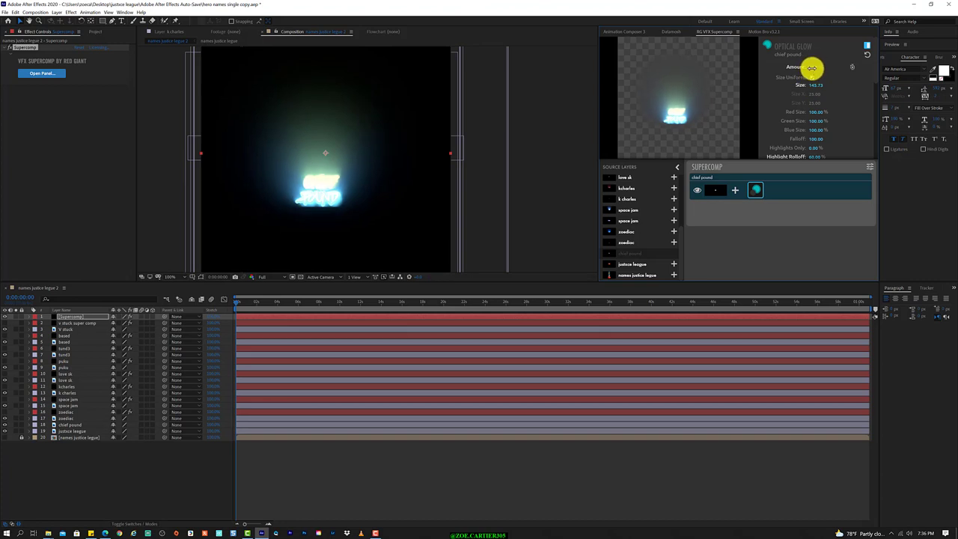
pyautogui.moveTo(812, 68)
pyautogui.mouseDown()
pyautogui.moveTo(786, 75)
pyautogui.moveTo(812, 70)
pyautogui.mouseUp()
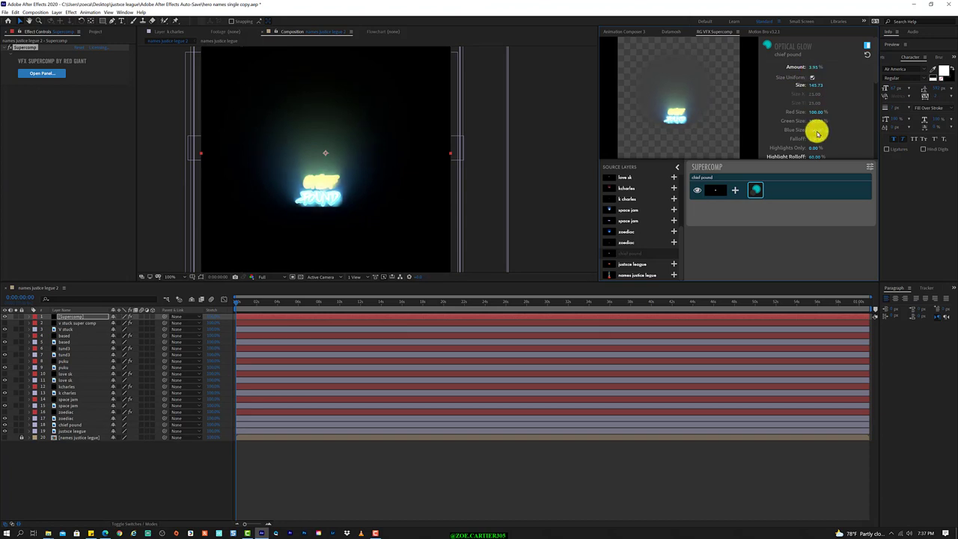
# Trim the Optical Glow Blue, Green and Red Size values, Blue to about 98.95%
pyautogui.moveTo(816, 131); pyautogui.dragTo(819, 129)
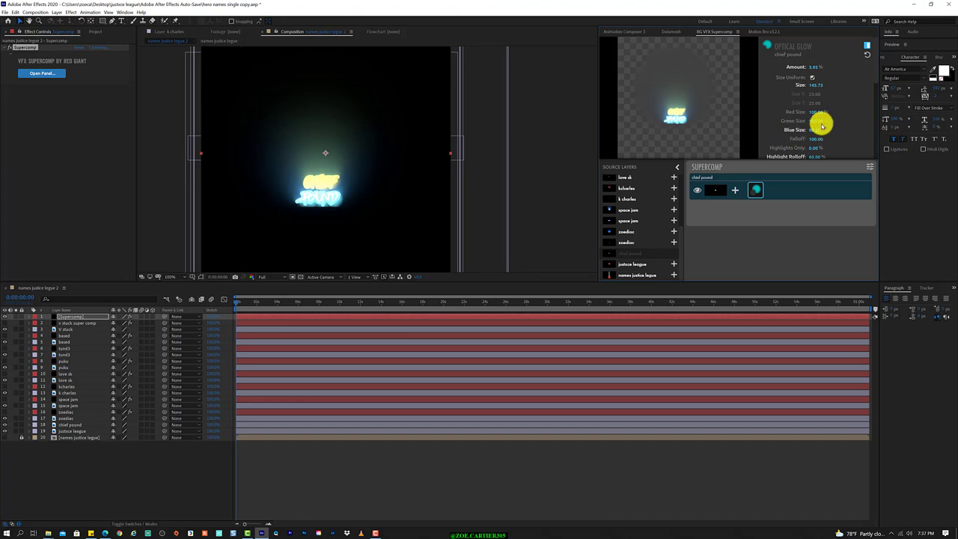
pyautogui.moveTo(821, 122); pyautogui.dragTo(816, 124)
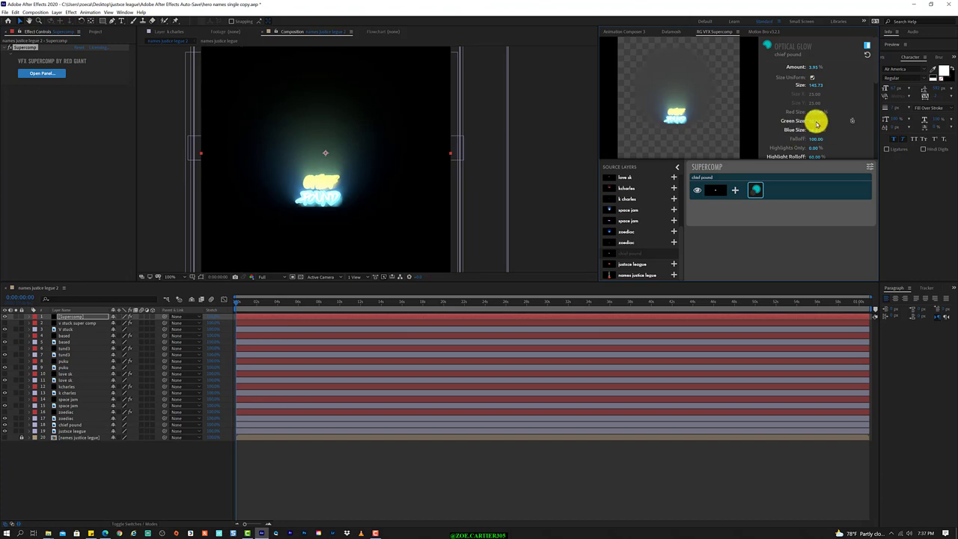
pyautogui.moveTo(819, 114); pyautogui.dragTo(813, 114)
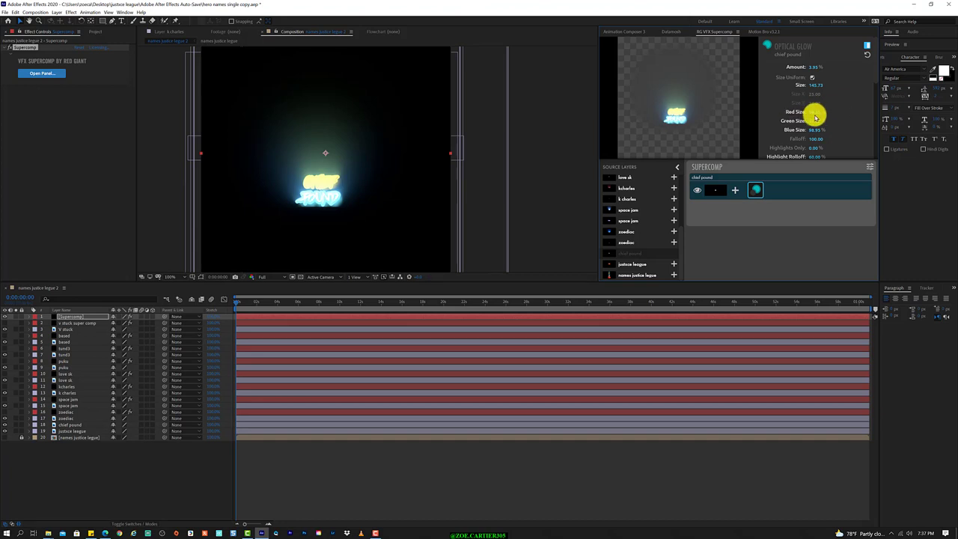
pyautogui.scroll(-3, 860, 135)
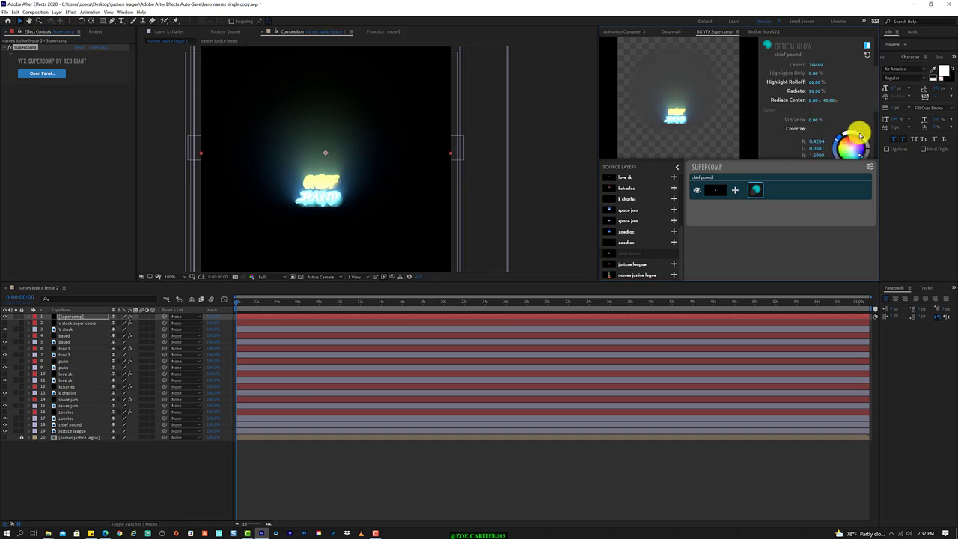
# Keep the Optical Glow render quality at Production
pyautogui.scroll(-3, 807, 144)
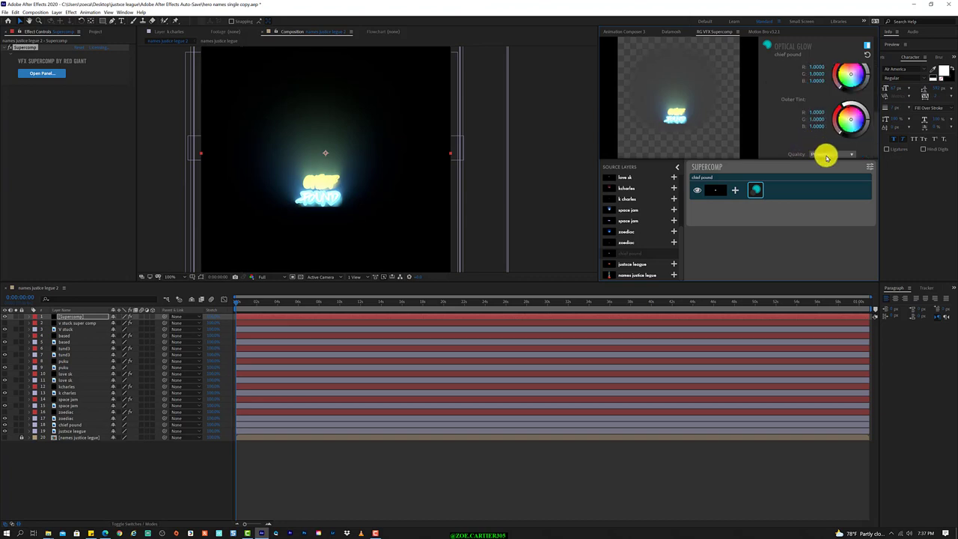
pyautogui.click(823, 154)
pyautogui.click(790, 144)
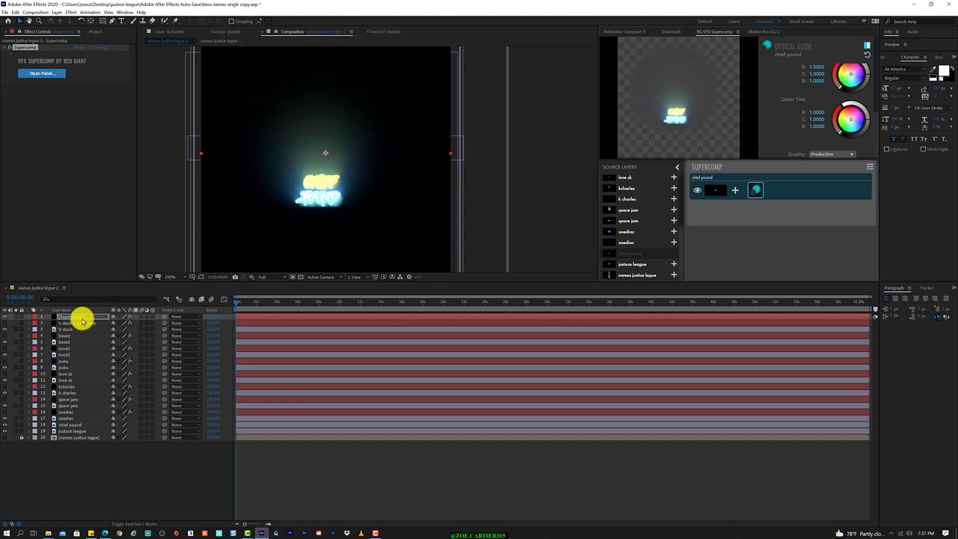
# Rename the top Supercomp glow layer to 'chief pound'
pyautogui.press('Return')
pyautogui.press('Return')
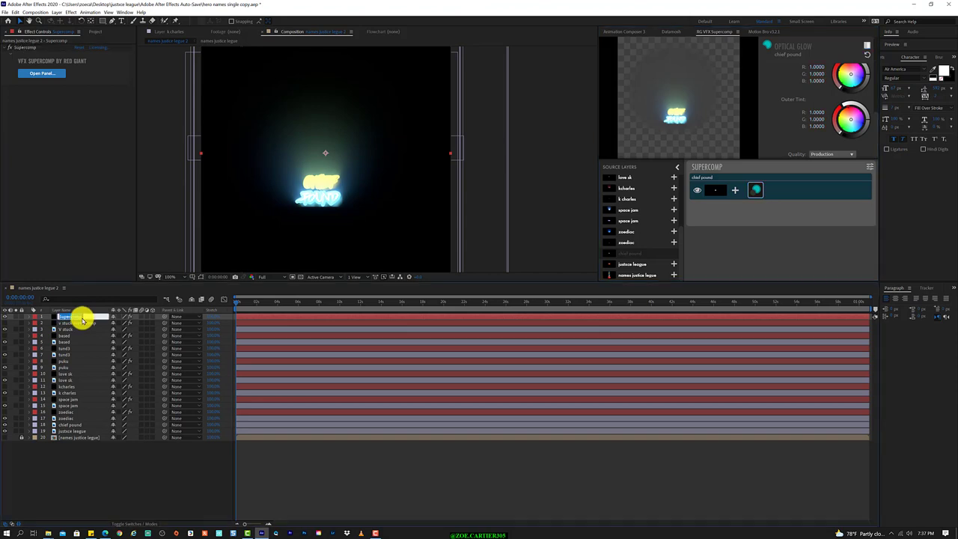
pyautogui.write('chief pound')
pyautogui.press('Return')
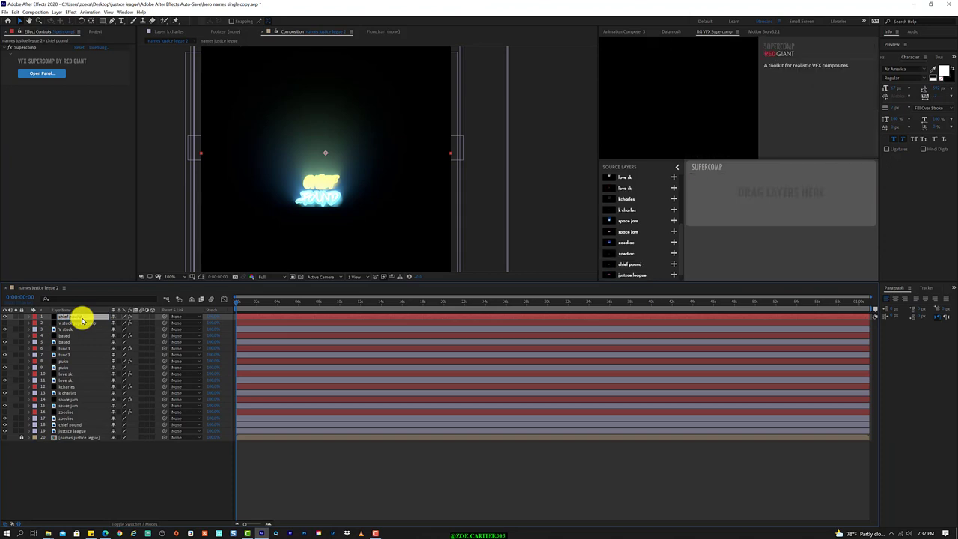
# Move the chief pound glow layer to position 17 above its title and apply Universe Unmult
pyautogui.click(677, 166)
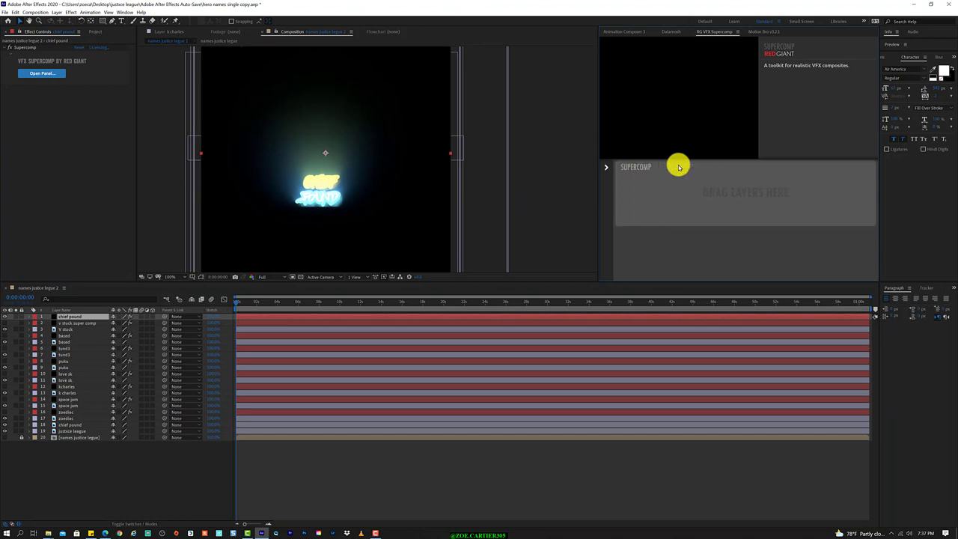
pyautogui.moveTo(68, 317); pyautogui.dragTo(88, 422)
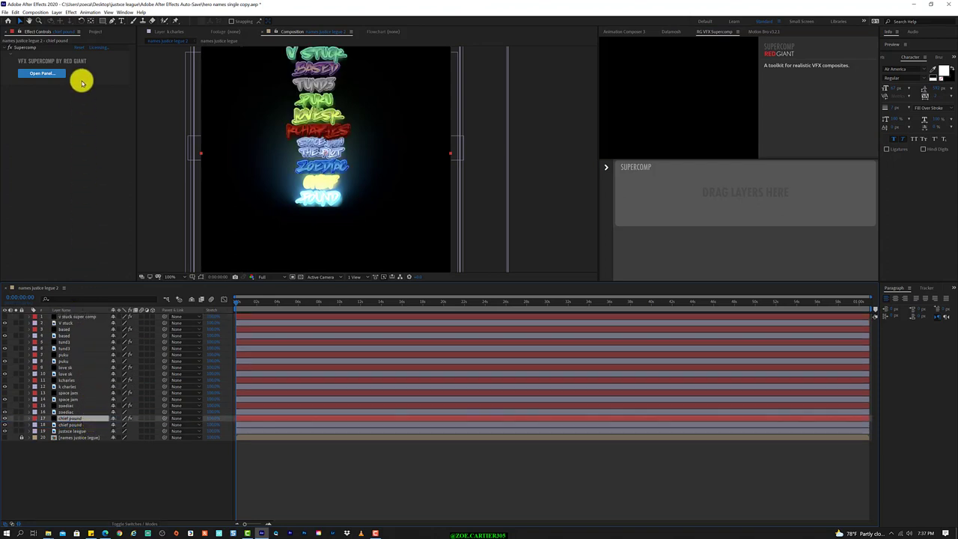
pyautogui.click(72, 12)
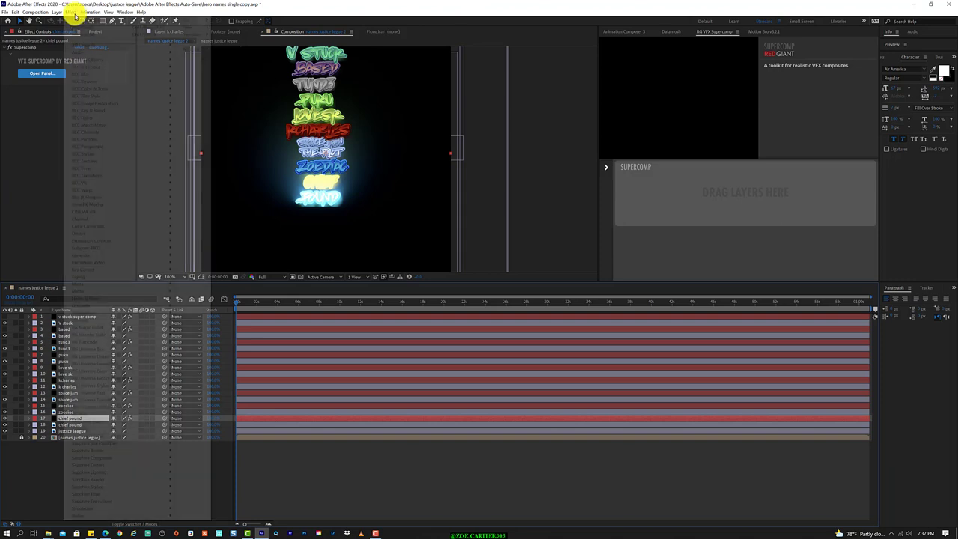
pyautogui.click(117, 27)
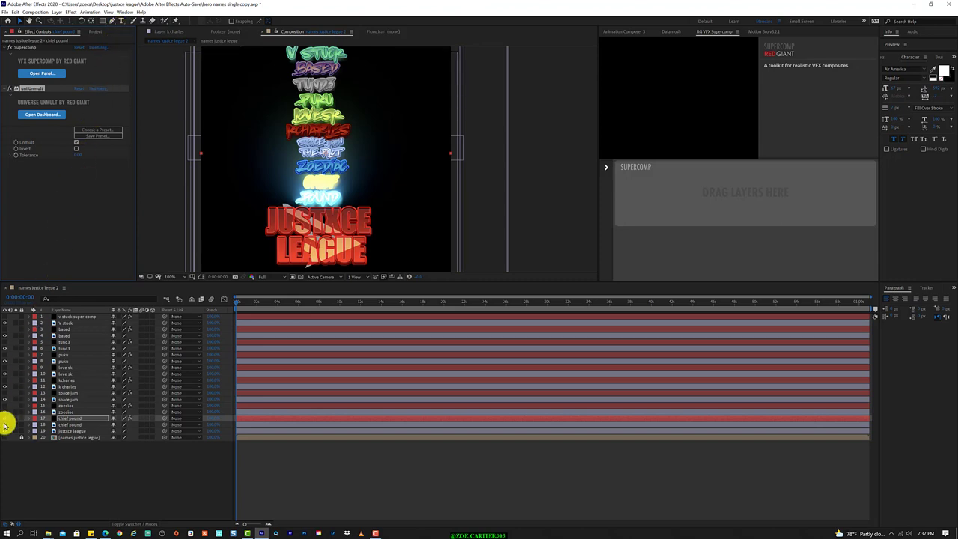
pyautogui.hotkey('ctrl', 'shift', 'a')
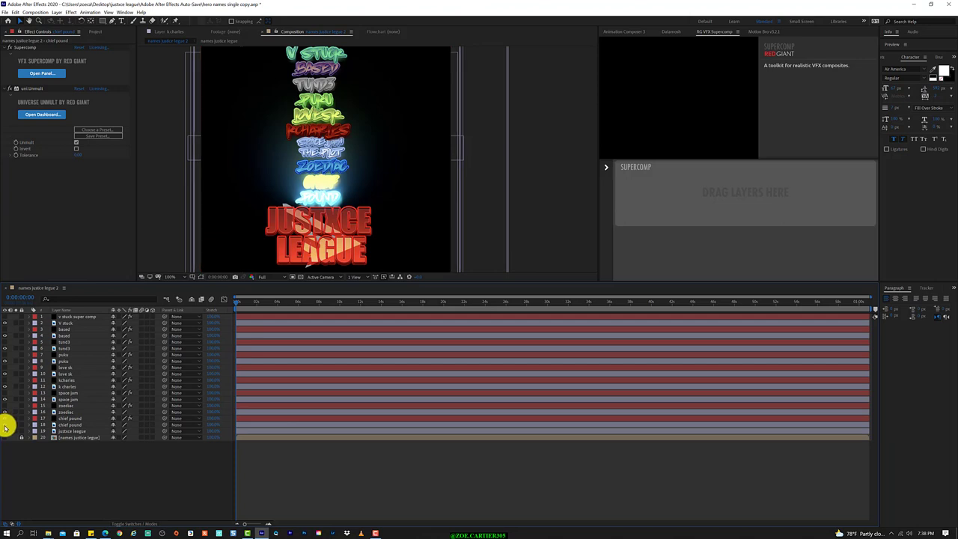
# Hide the extra chief pound layer causing the white wash, then select the justice league layer
pyautogui.click(5, 418)
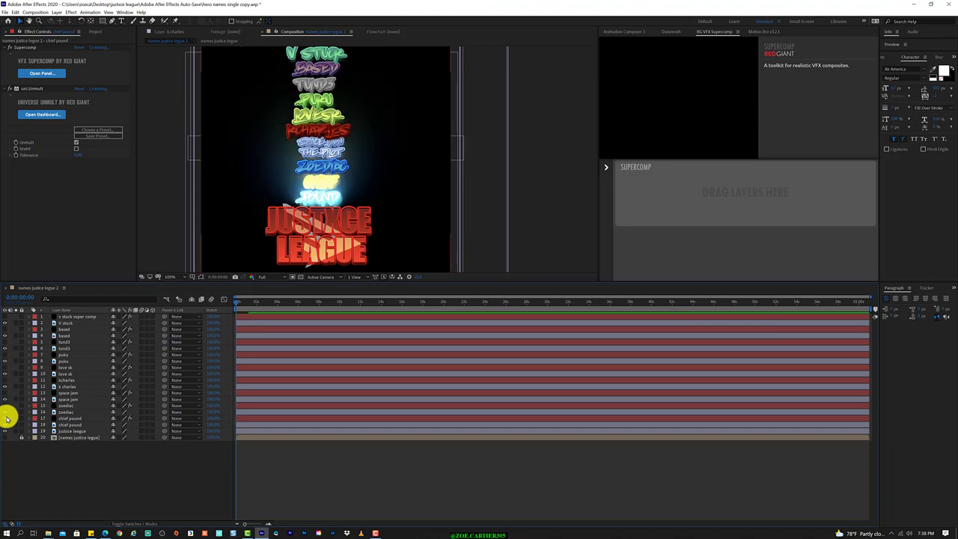
pyautogui.click(67, 431)
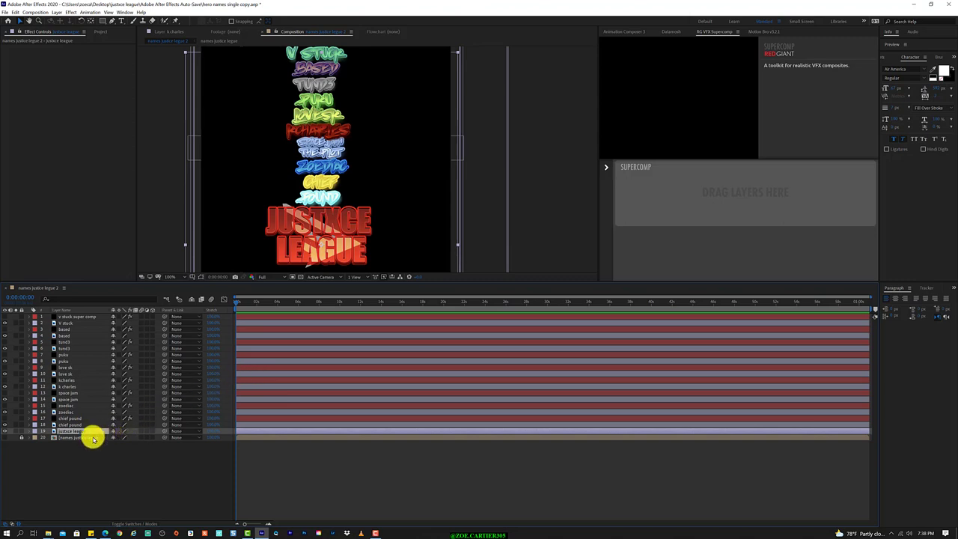
pyautogui.scroll(1, 235, 165)
pyautogui.scroll(-1, 235, 167)
pyautogui.scroll(-2, 235, 170)
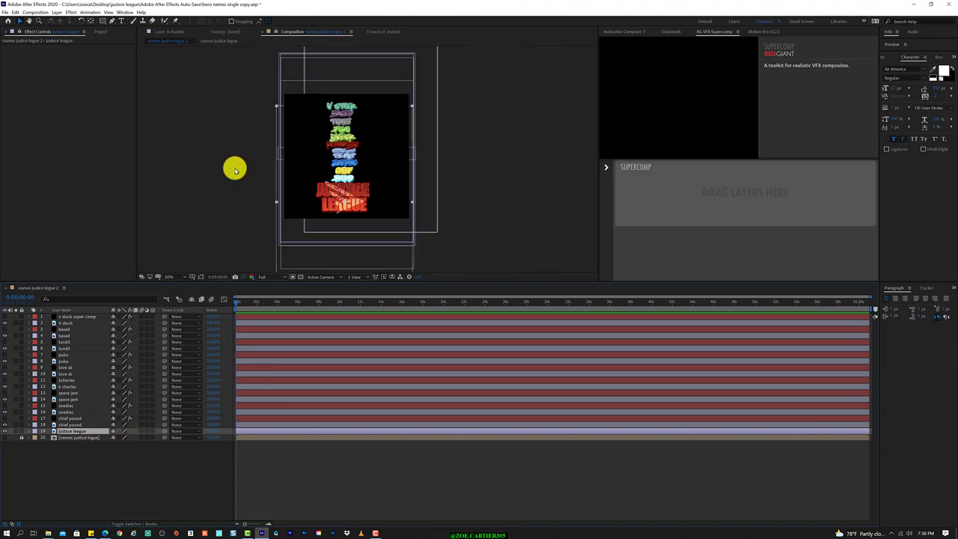
pyautogui.scroll(1, 234, 168)
pyautogui.scroll(-1, 235, 168)
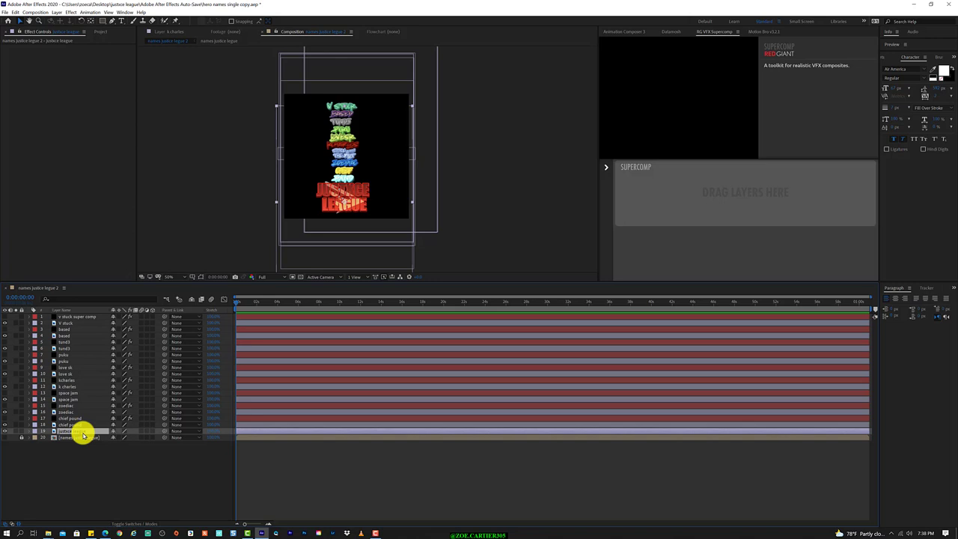
# Add the justice league layer to Supercomp and apply the Title Rays layer preset
pyautogui.click(606, 166)
pyautogui.scroll(-1, 634, 270)
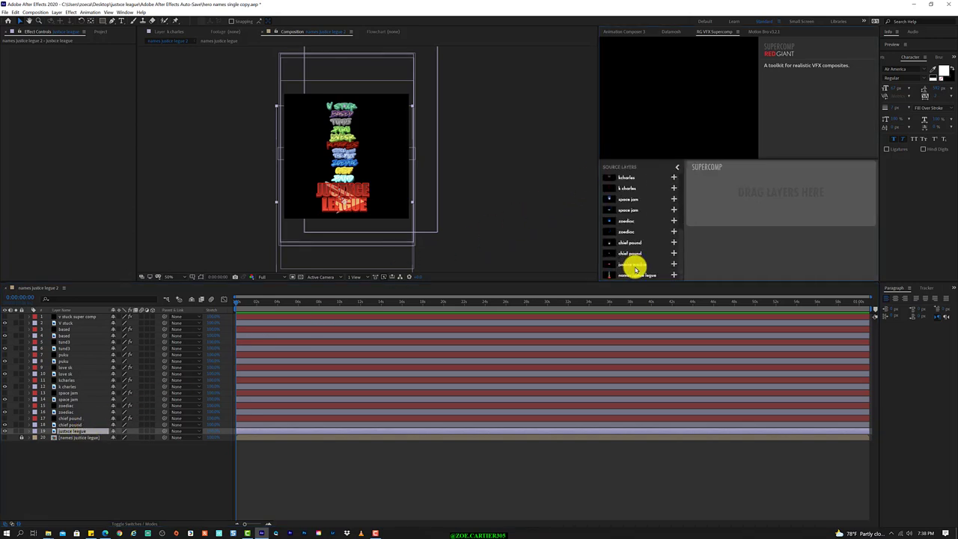
pyautogui.click(673, 264)
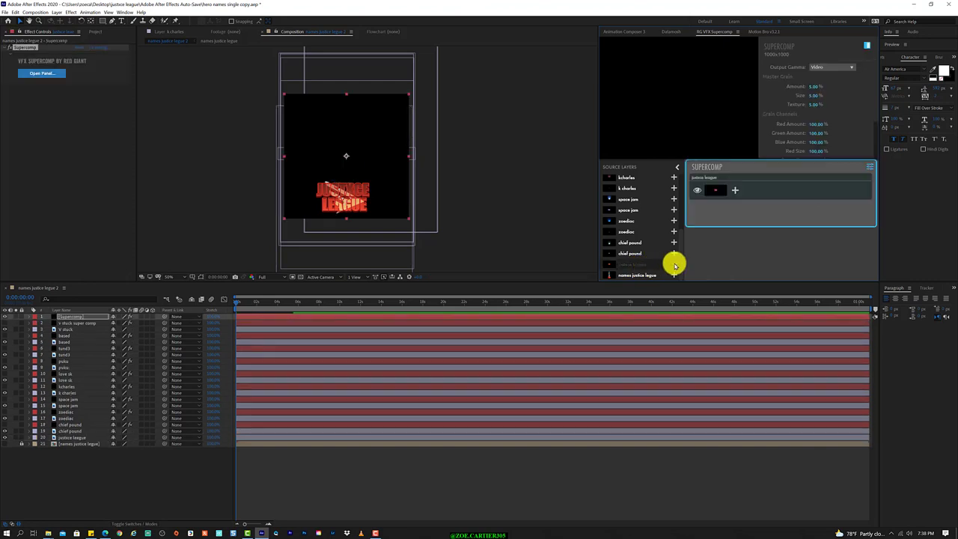
pyautogui.click(737, 190)
pyautogui.click(694, 190)
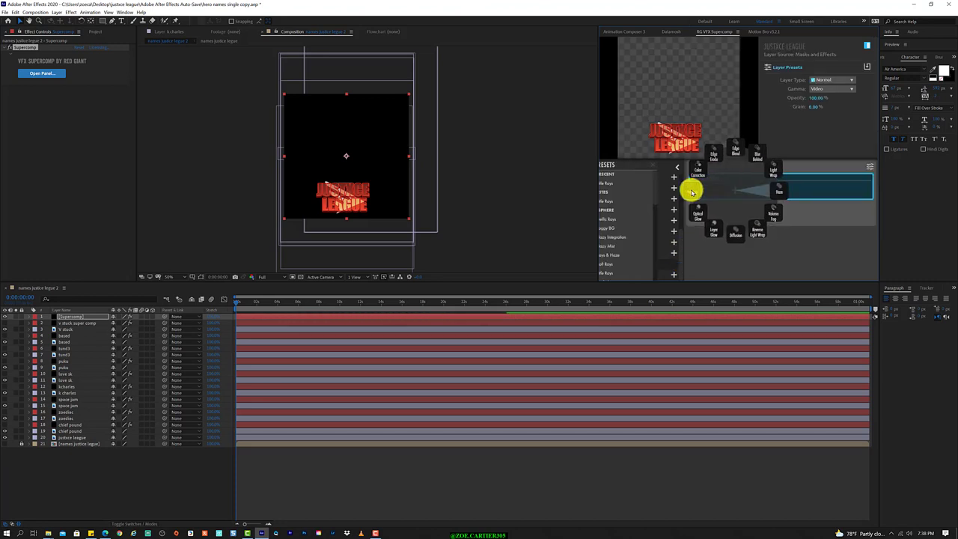
pyautogui.click(630, 183)
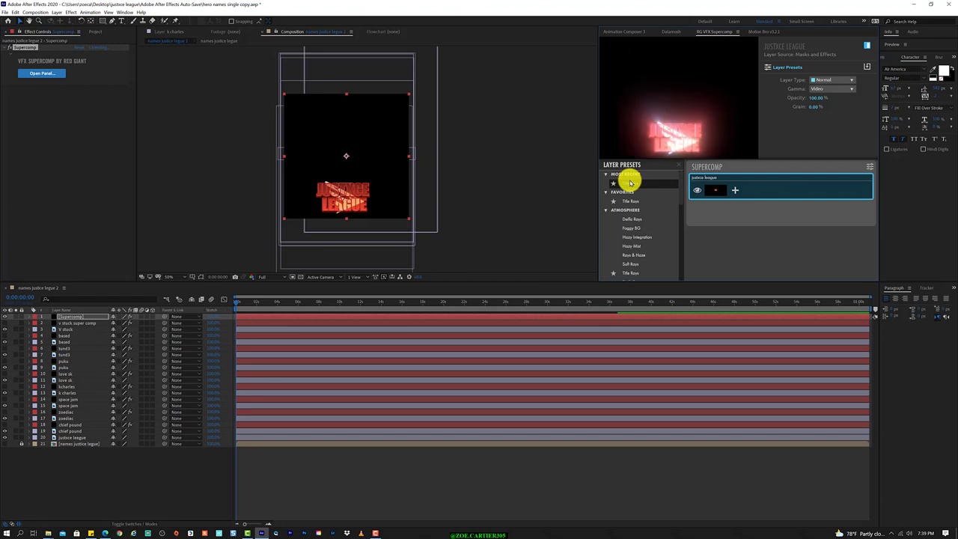
pyautogui.click(630, 182)
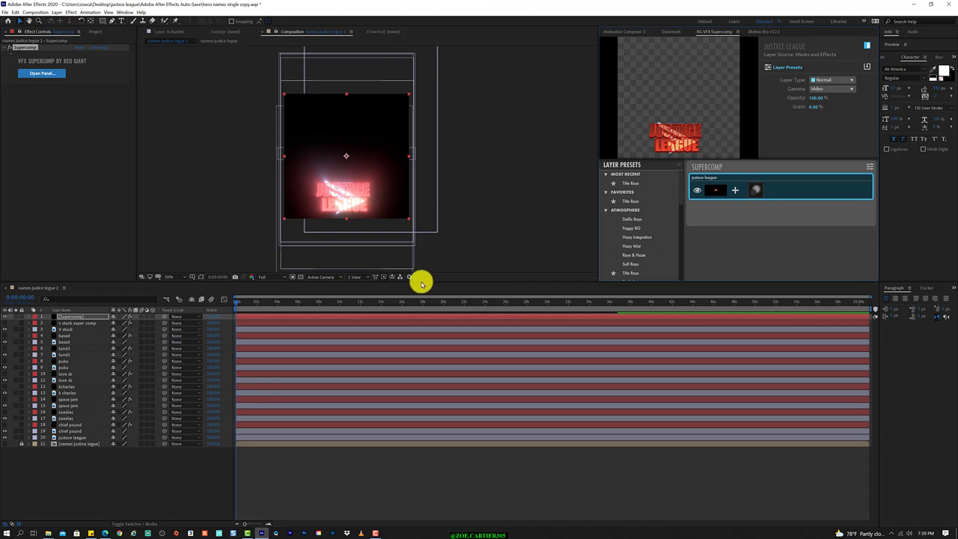
# Rename the new top Supercomp layer to 'justice league'
pyautogui.click(75, 317)
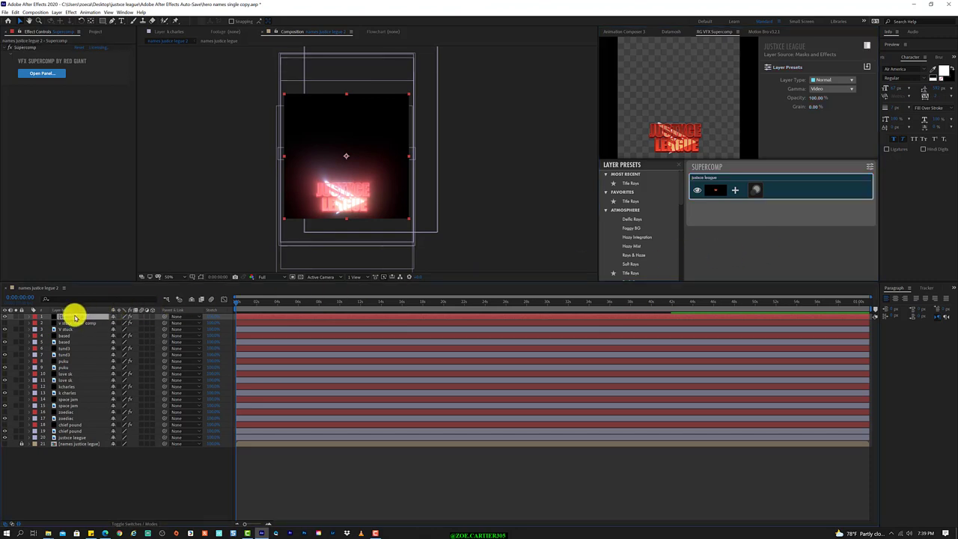
pyautogui.press('Return')
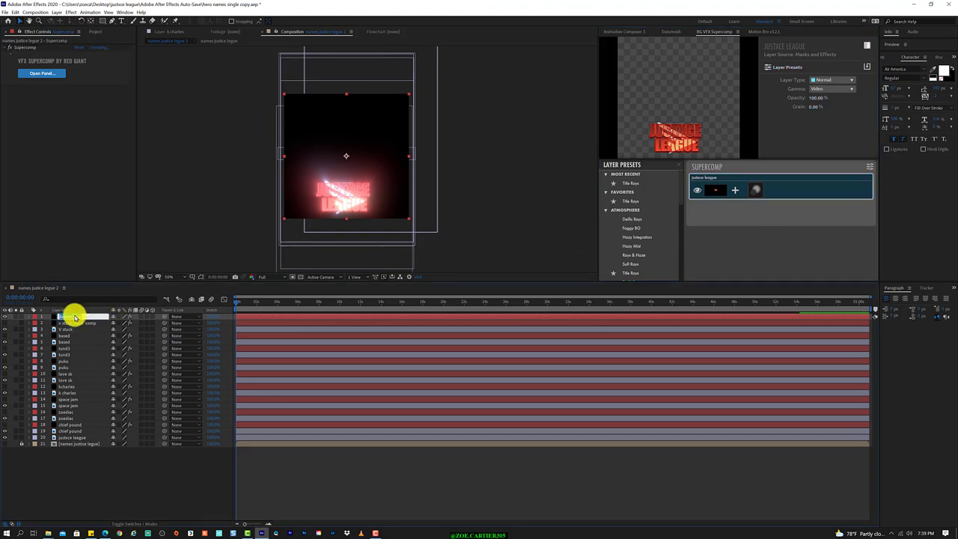
pyautogui.press('BackSpace')
pyautogui.write('ju')
pyautogui.press('Return')
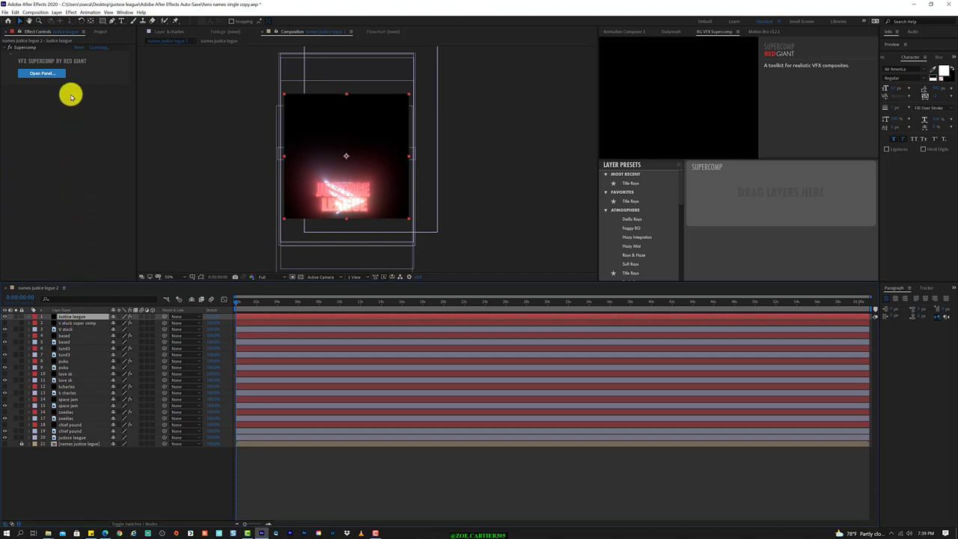
# Apply Universe Unmult to the justice league glow layer and place it at position 19
pyautogui.click(69, 12)
pyautogui.click(104, 27)
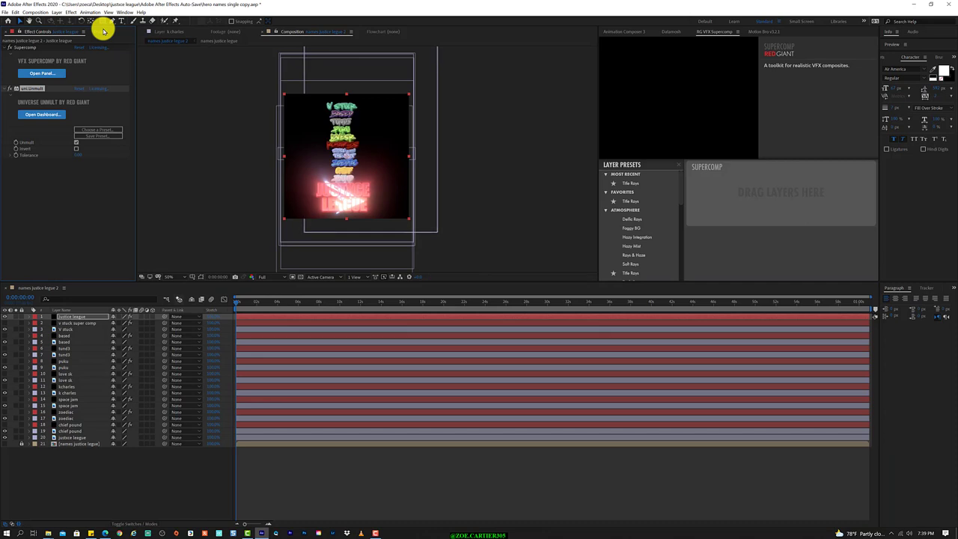
pyautogui.click(82, 351)
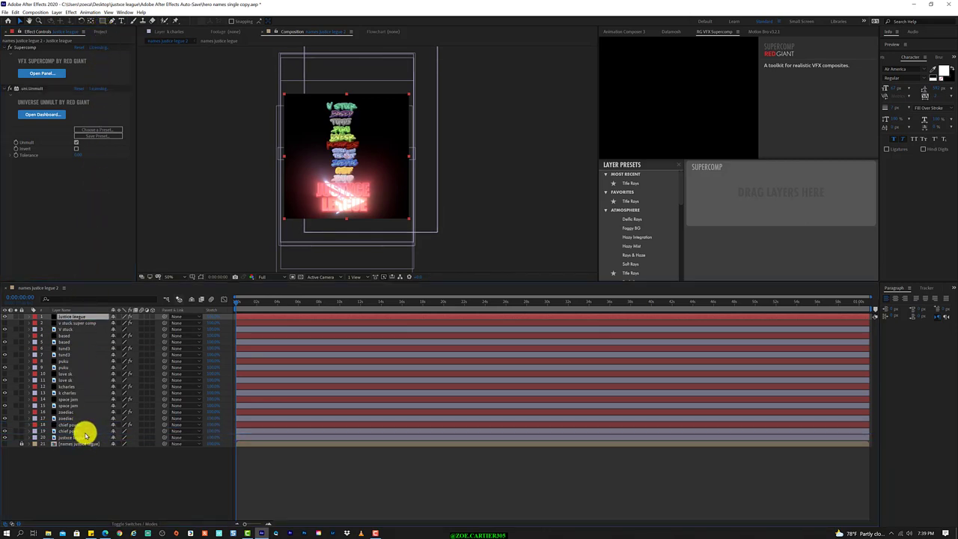
pyautogui.moveTo(86, 434); pyautogui.dragTo(82, 432)
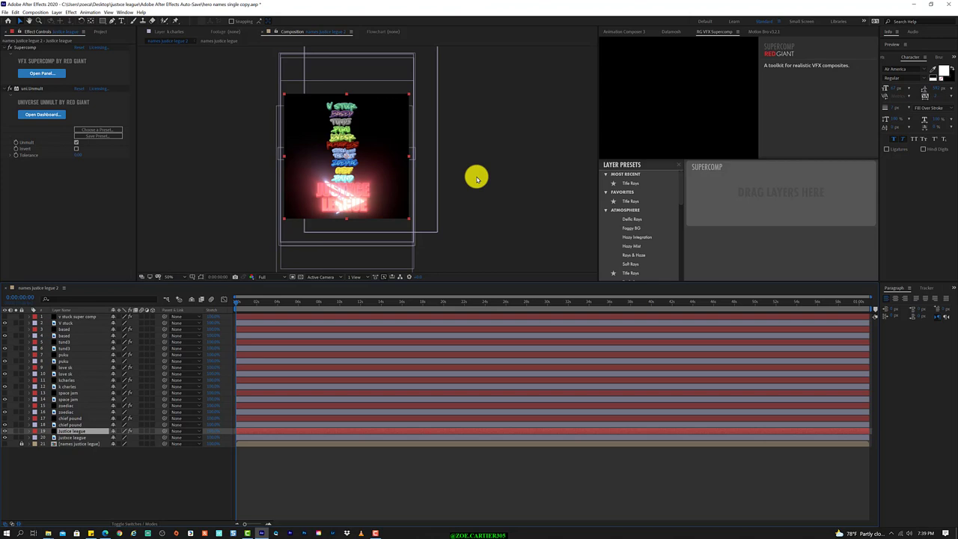
pyautogui.click(189, 482)
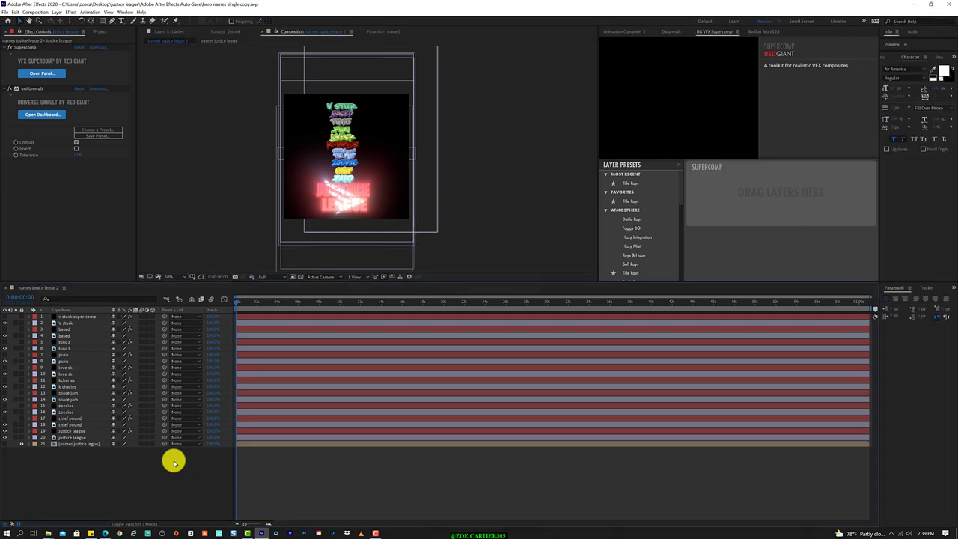
# Toggle each name's glow layer on and off to compare, leaving the JUSTICE LEAGUE glow hidden
pyautogui.click(5, 431)
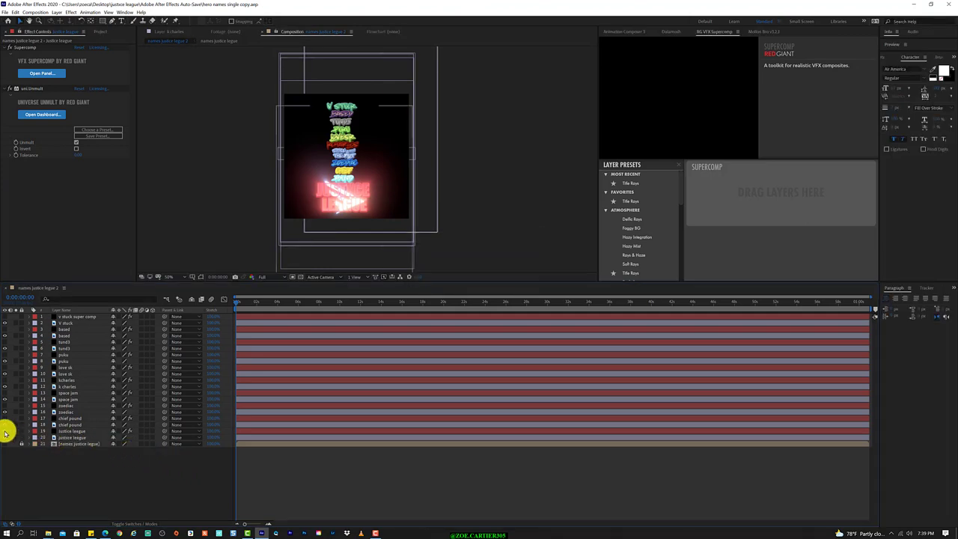
pyautogui.click(5, 433)
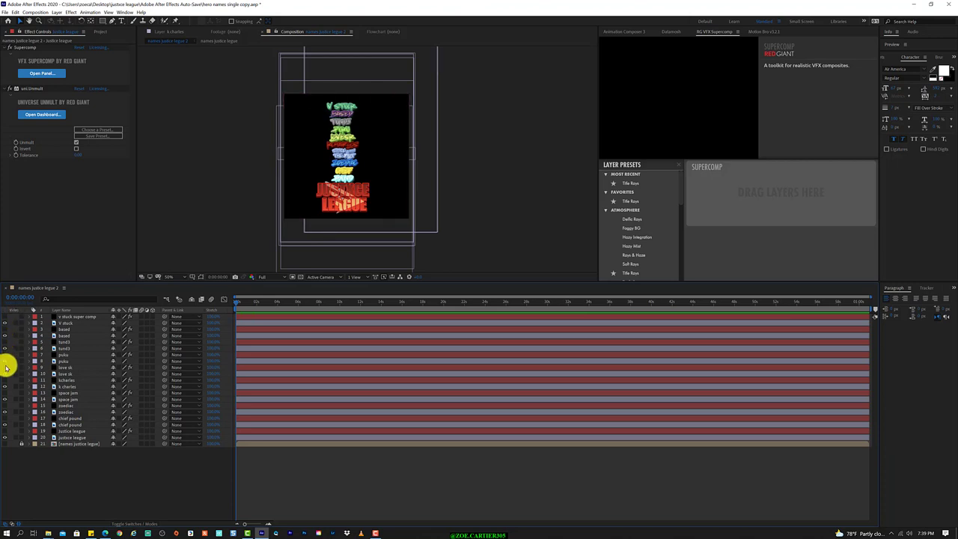
pyautogui.click(5, 363)
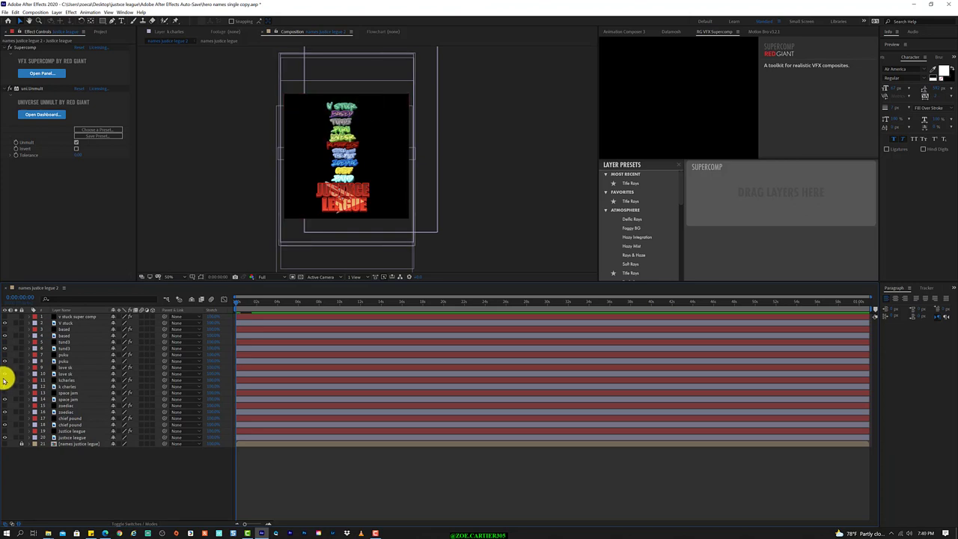
pyautogui.click(4, 380)
pyautogui.click(4, 397)
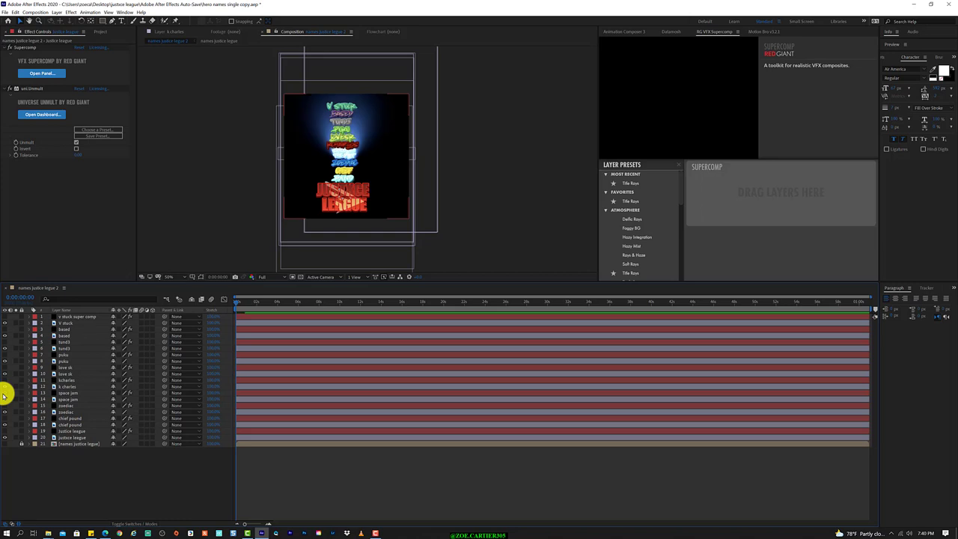
pyautogui.click(4, 397)
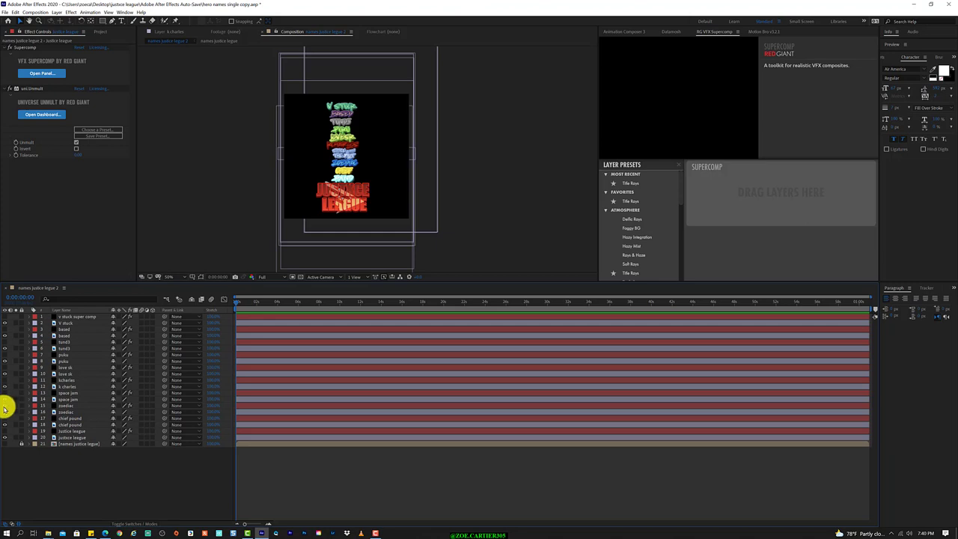
pyautogui.click(4, 405)
pyautogui.click(4, 408)
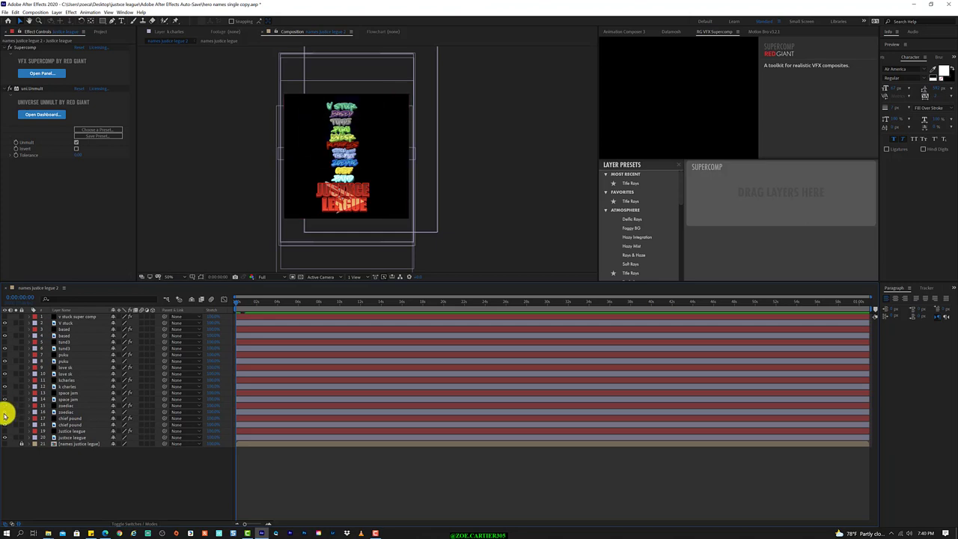
pyautogui.click(4, 422)
pyautogui.click(4, 431)
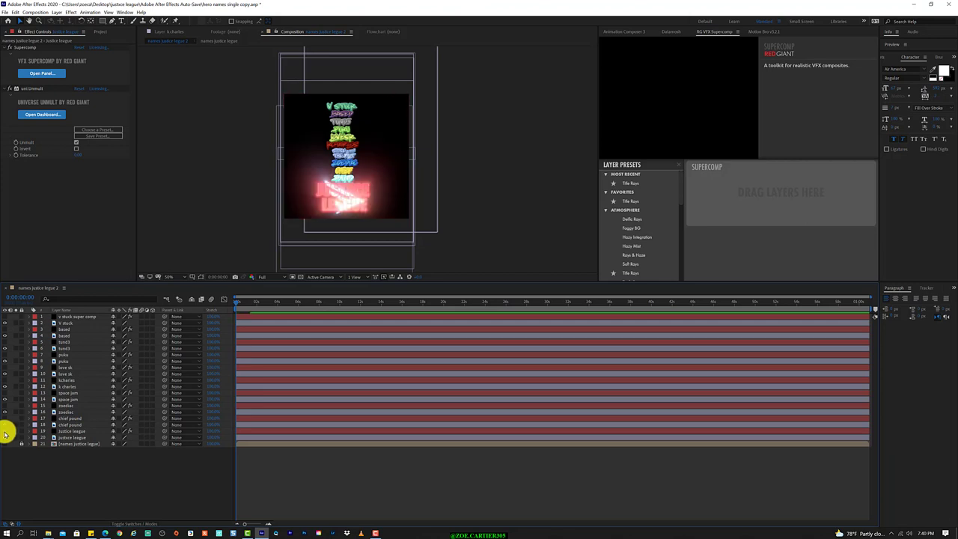
pyautogui.click(5, 432)
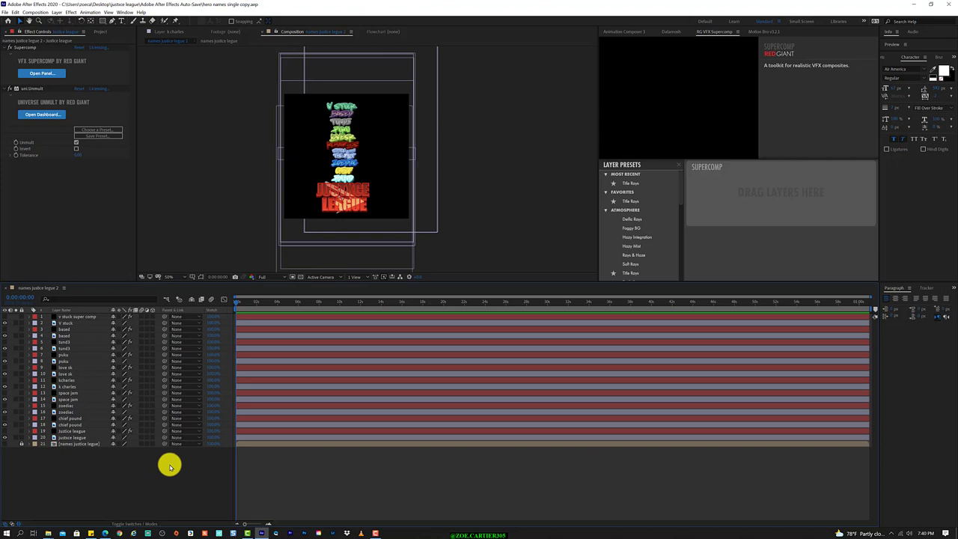
# Bring the official JL promo by zc.mp4 track in from the Project panel as a composition layer
pyautogui.rightClick(169, 464)
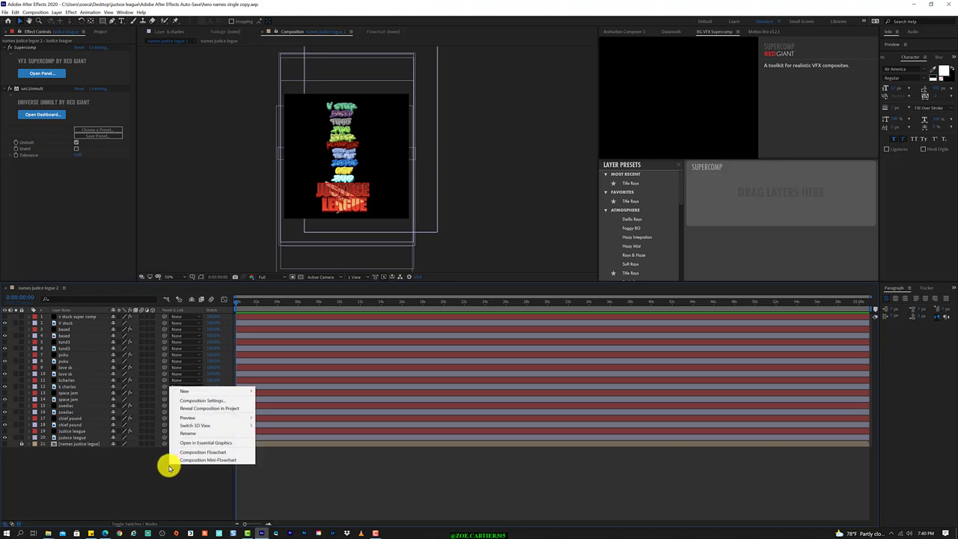
pyautogui.click(114, 479)
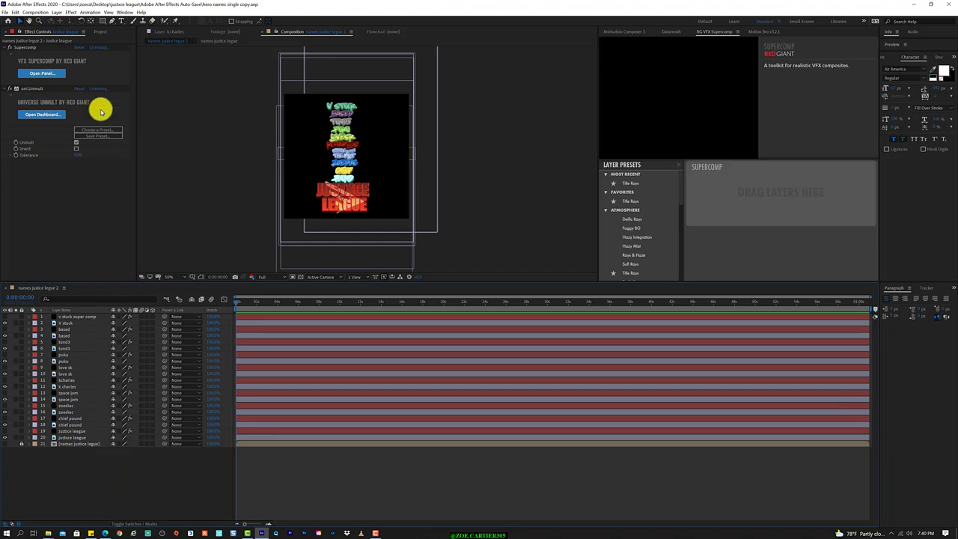
pyautogui.click(98, 31)
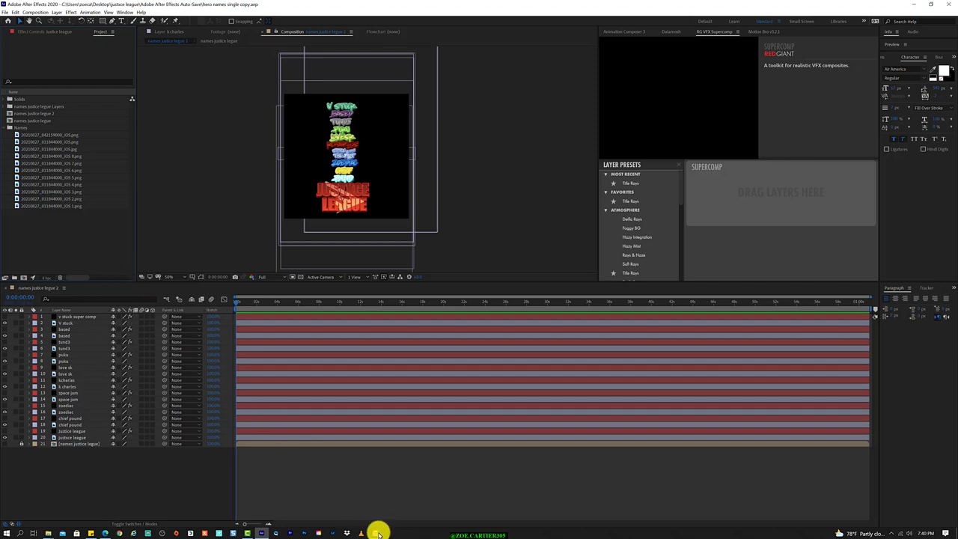
pyautogui.moveTo(379, 534)
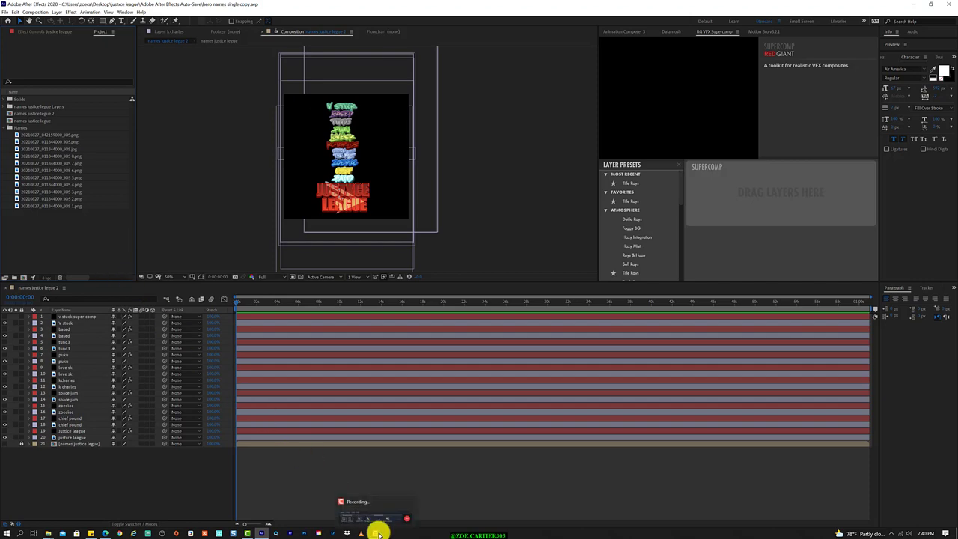
pyautogui.click(370, 513)
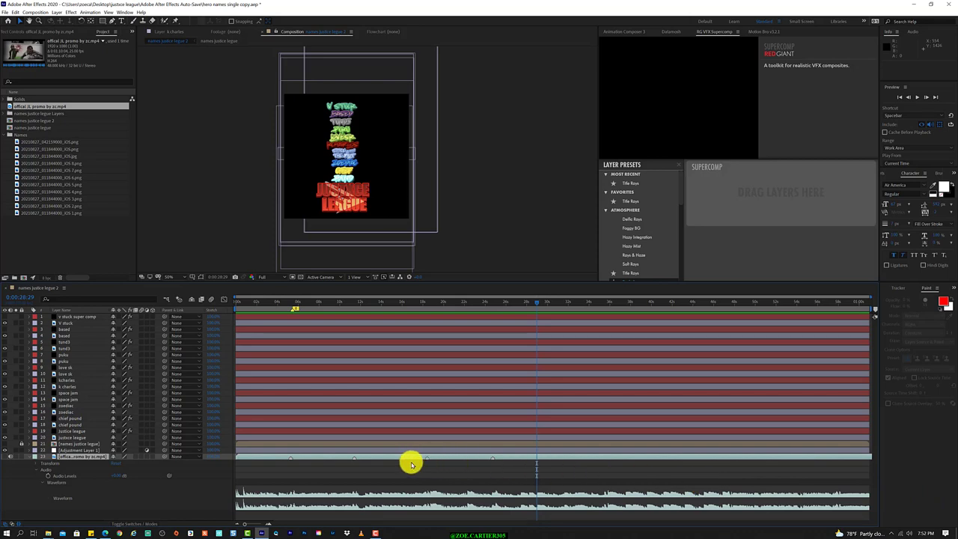
pyautogui.moveTo(374, 533)
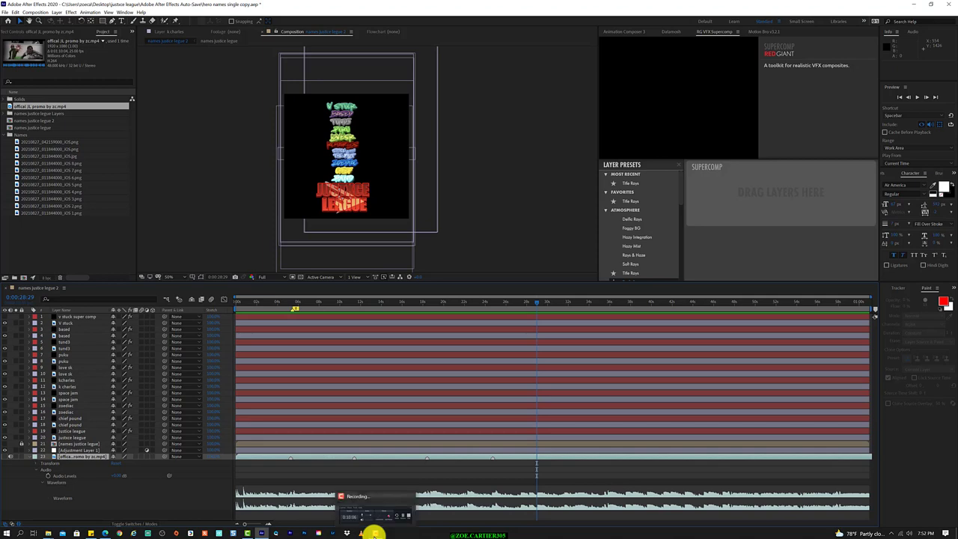
pyautogui.click(373, 534)
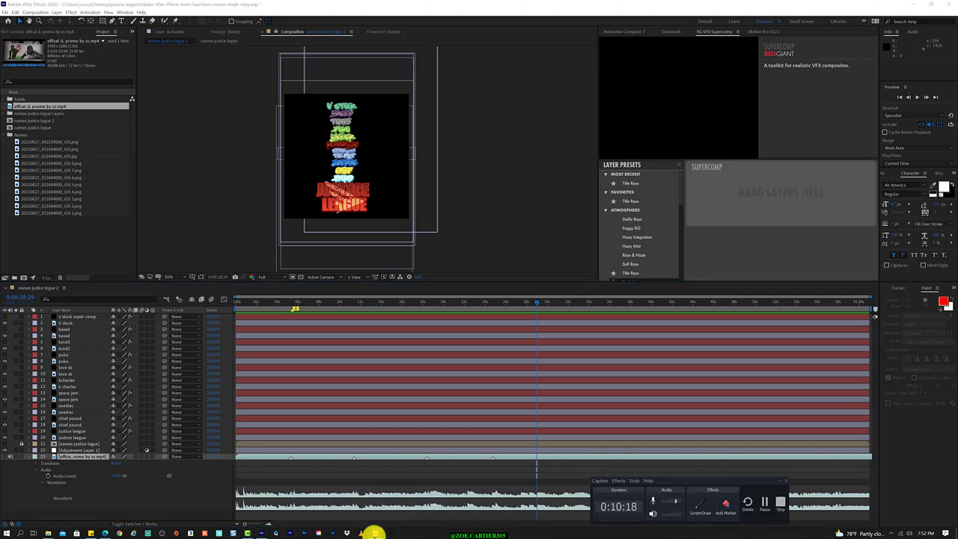
pyautogui.click(778, 480)
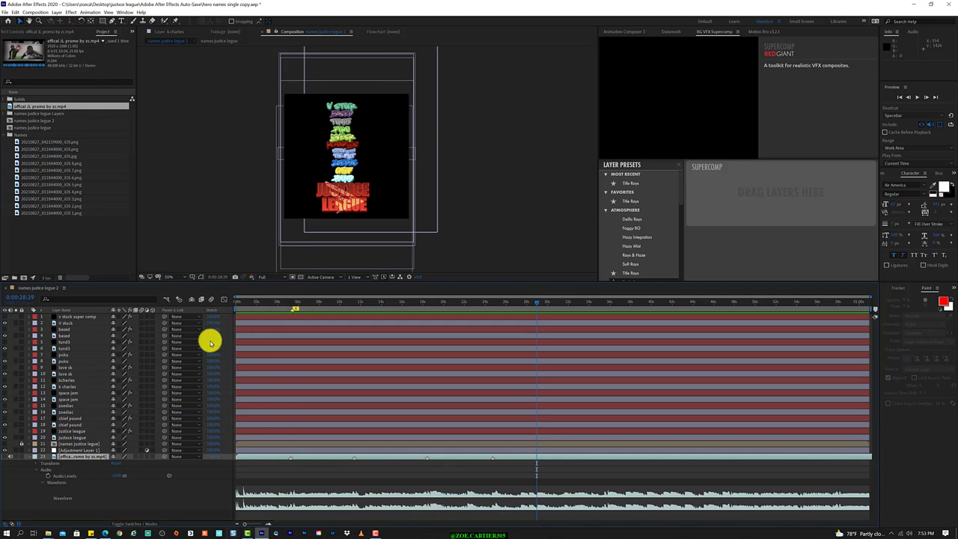
pyautogui.click(34, 456)
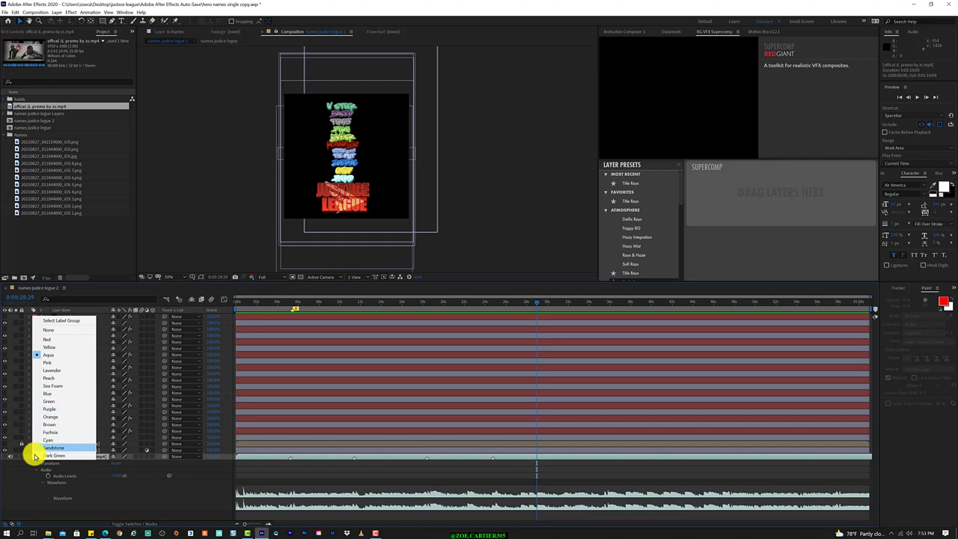
# Give the promo audio layer 23 a Green label
pyautogui.press('Up')
pyautogui.press('Up')
pyautogui.press('Up')
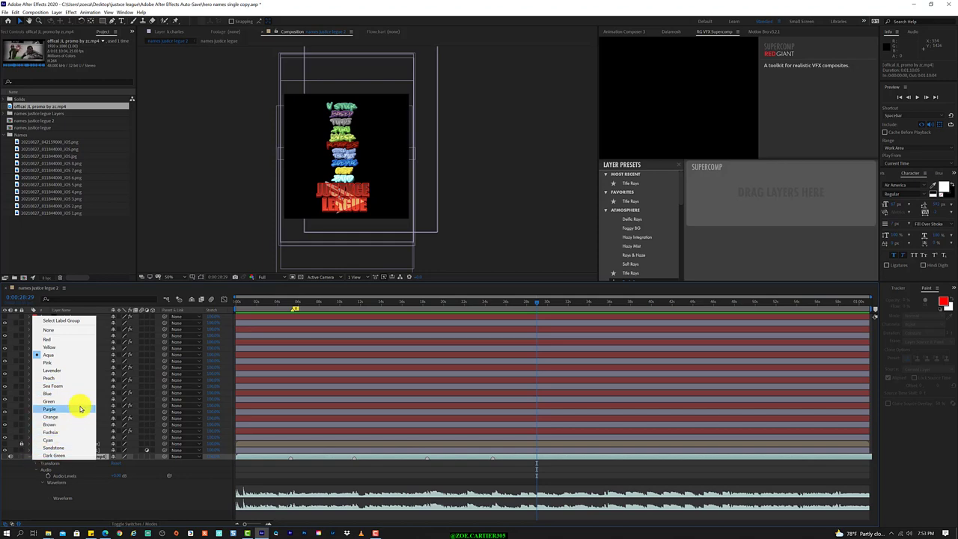
pyautogui.click(81, 402)
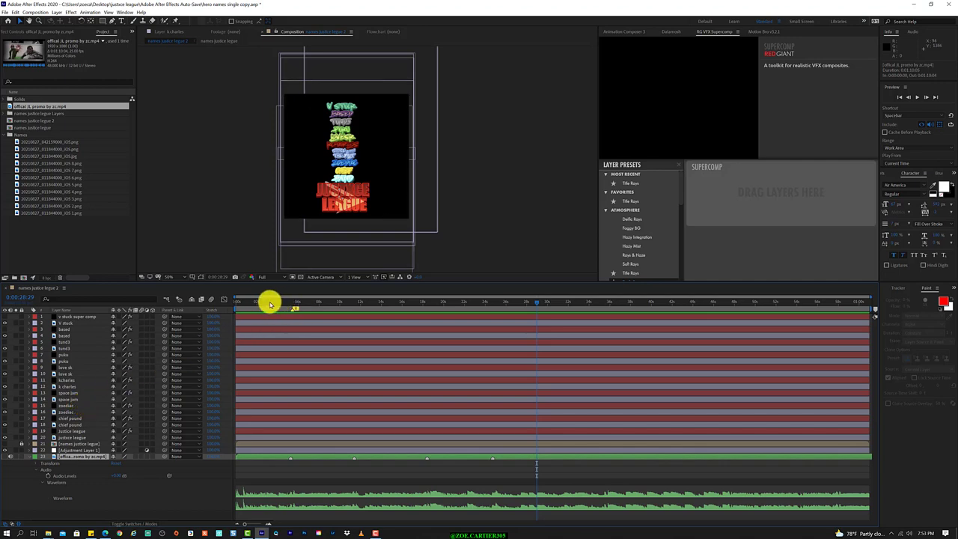
# Preview the promo audio and mark beats around 5 and 35 seconds
pyautogui.press('space')
pyautogui.moveTo(252, 309); pyautogui.dragTo(290, 311)
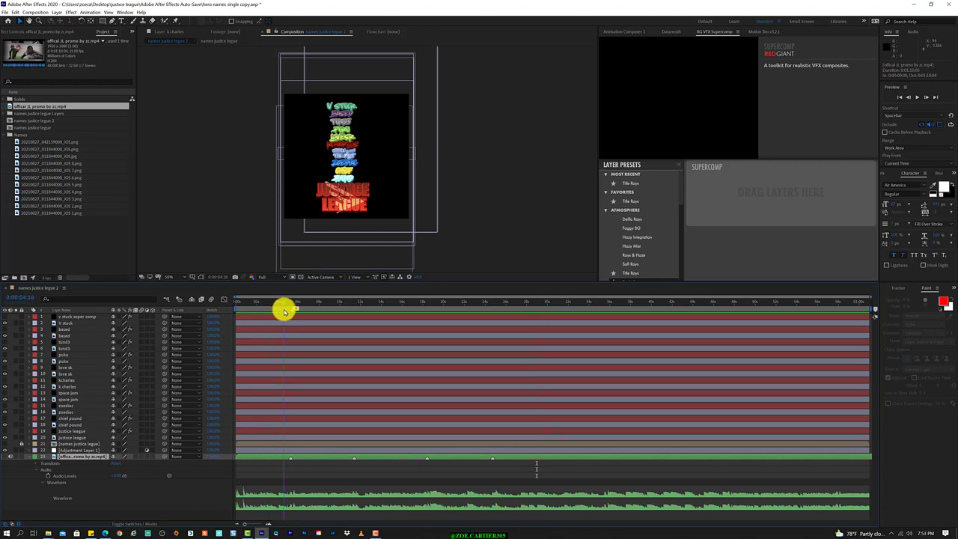
pyautogui.press('KP_Multiply')
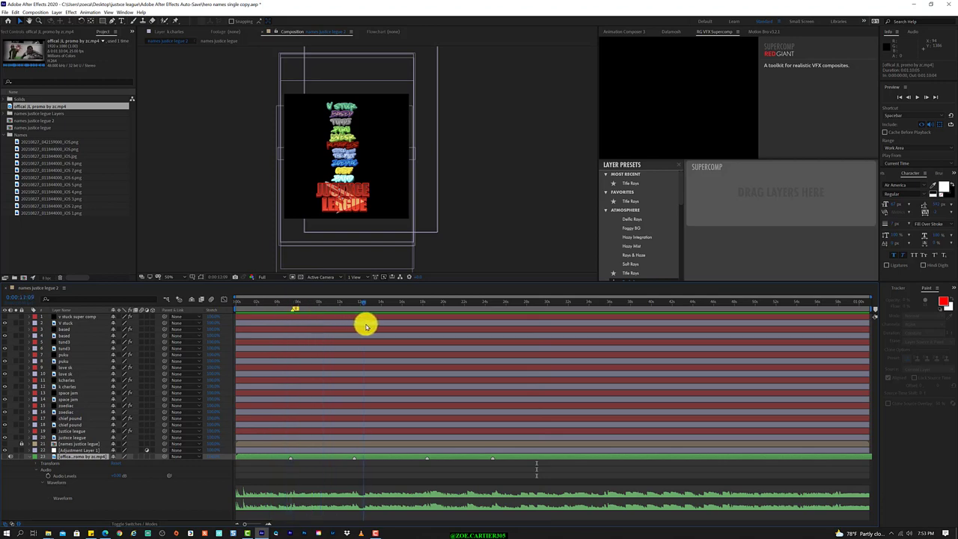
pyautogui.moveTo(404, 334); pyautogui.dragTo(482, 334)
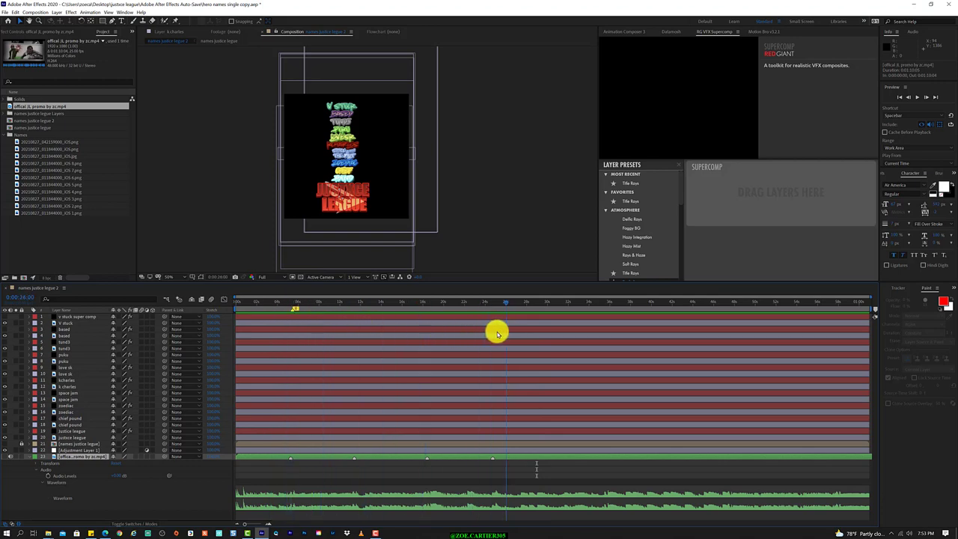
pyautogui.press('space')
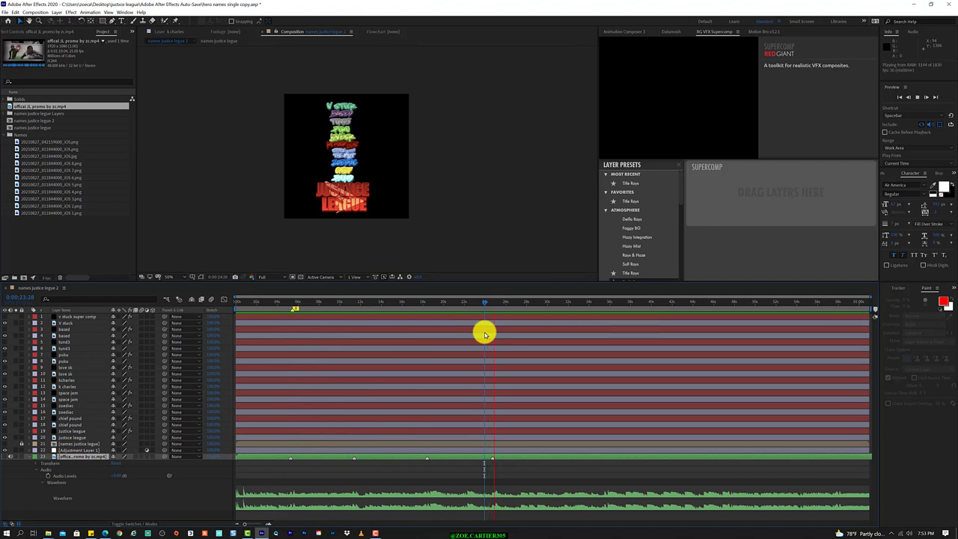
pyautogui.press('space')
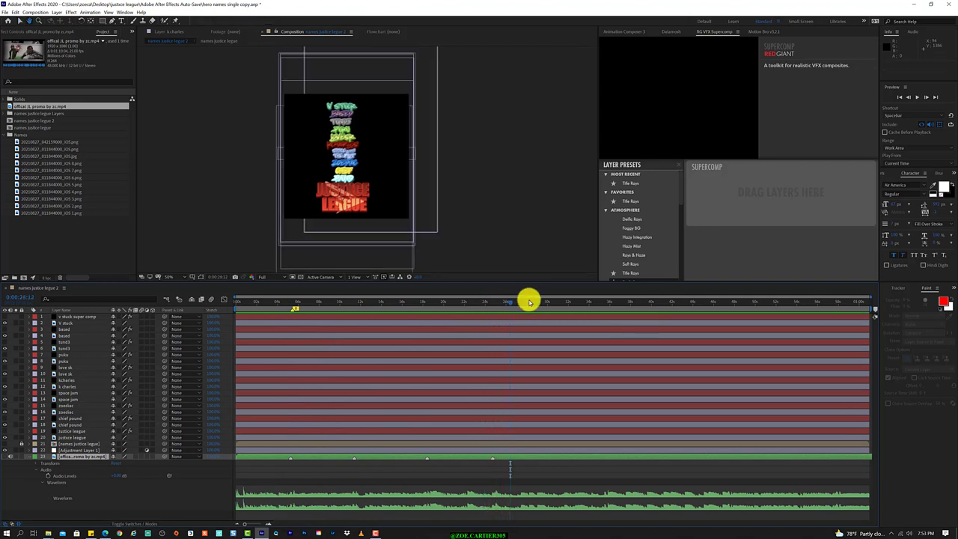
pyautogui.click(555, 302)
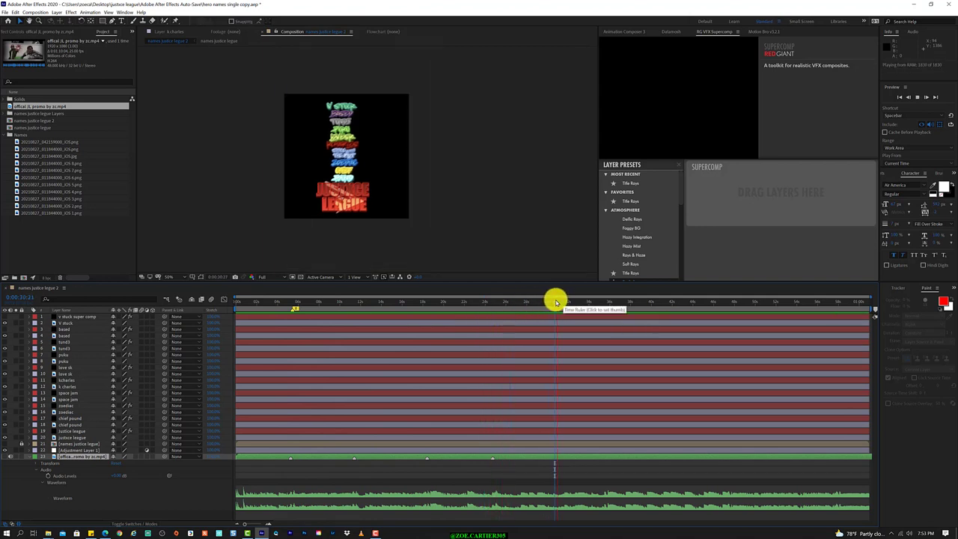
pyautogui.click(582, 303)
pyautogui.press('space')
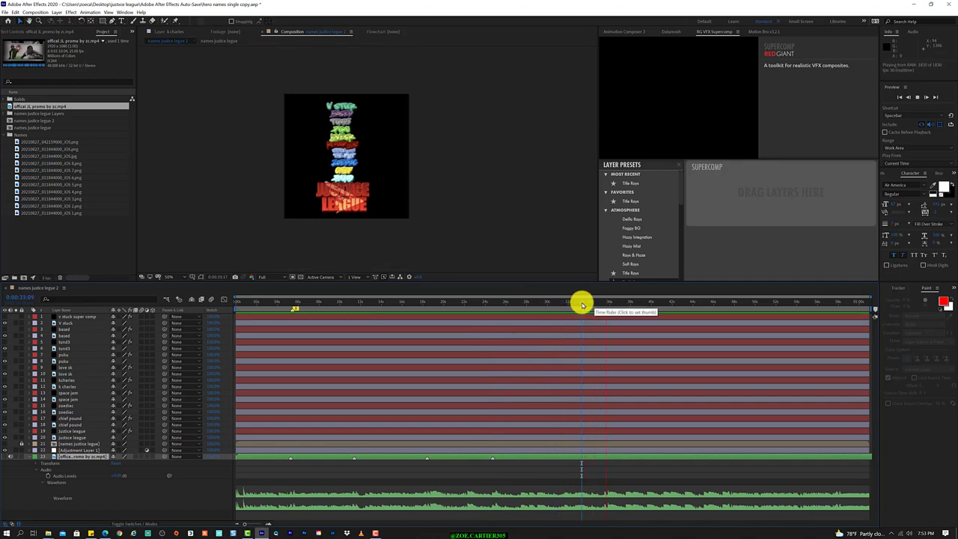
pyautogui.click(610, 303)
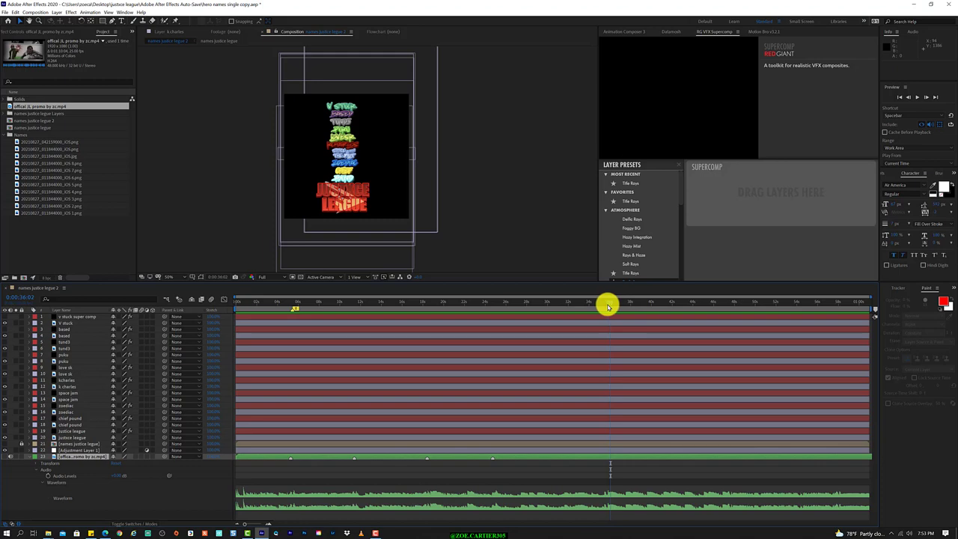
pyautogui.click(605, 306)
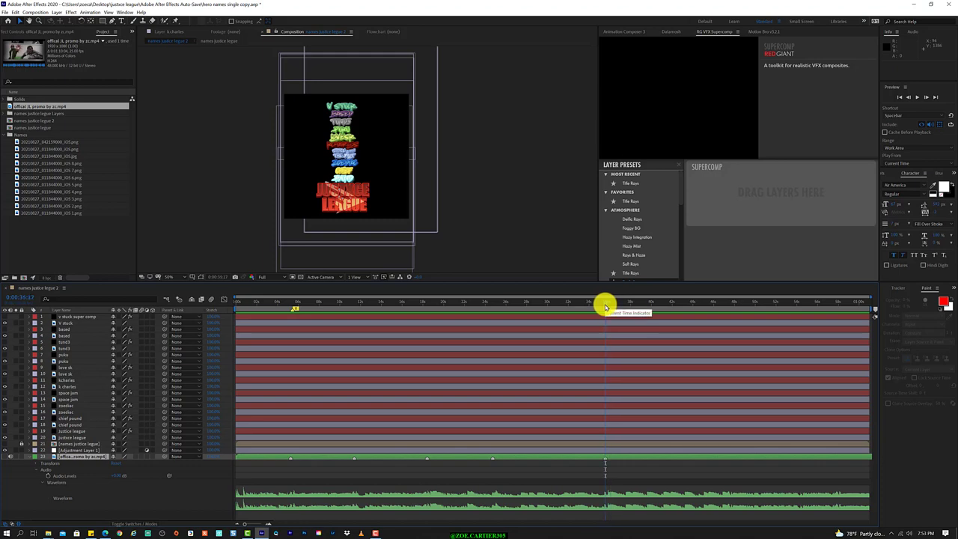
pyautogui.press('space')
# Replay the section around 44–46 seconds to pinpoint the next beat
pyautogui.press('space')
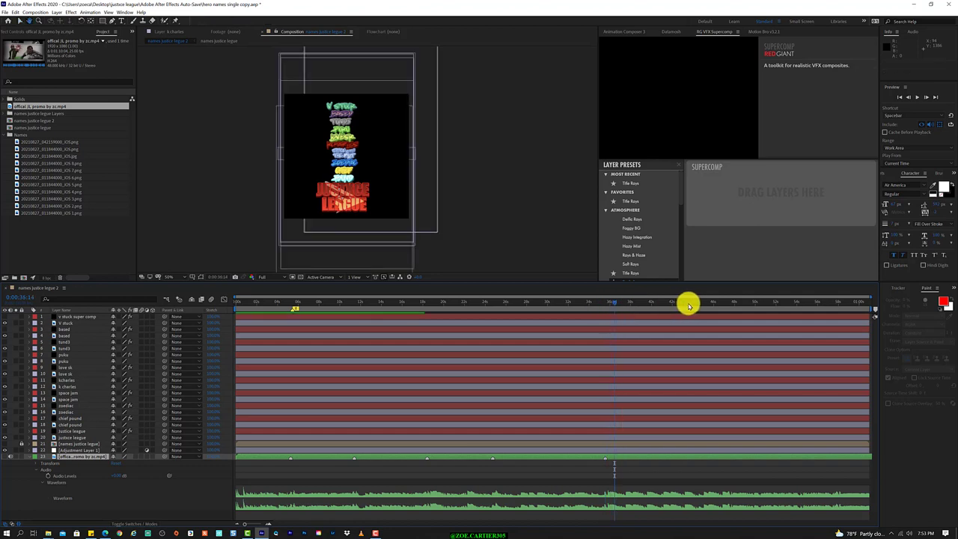
pyautogui.click(688, 306)
pyautogui.press('space')
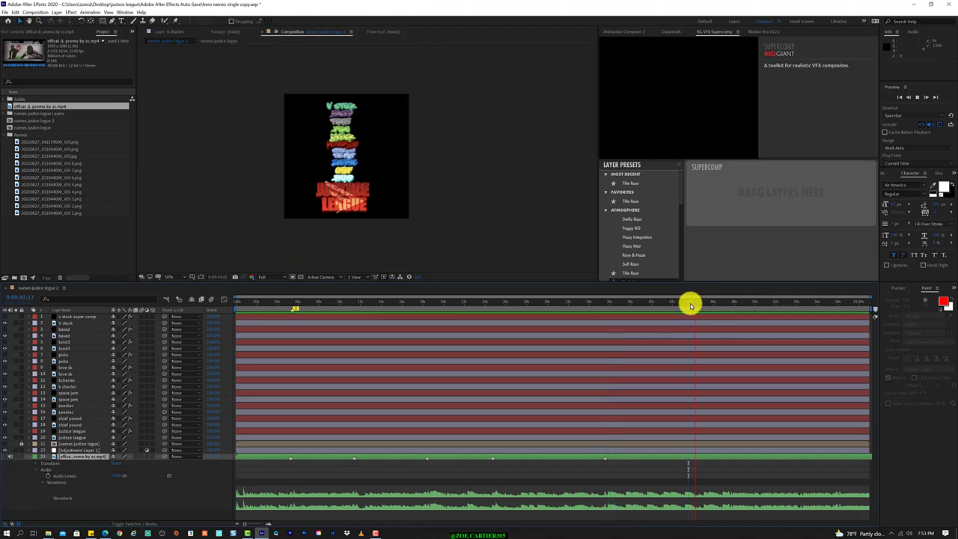
pyautogui.press('space')
pyautogui.click(720, 306)
pyautogui.press('space')
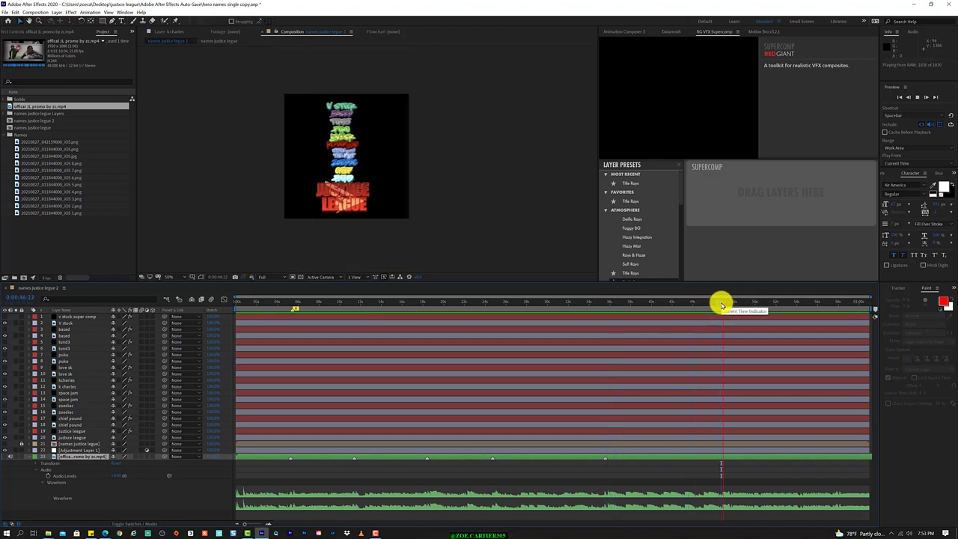
pyautogui.press('space')
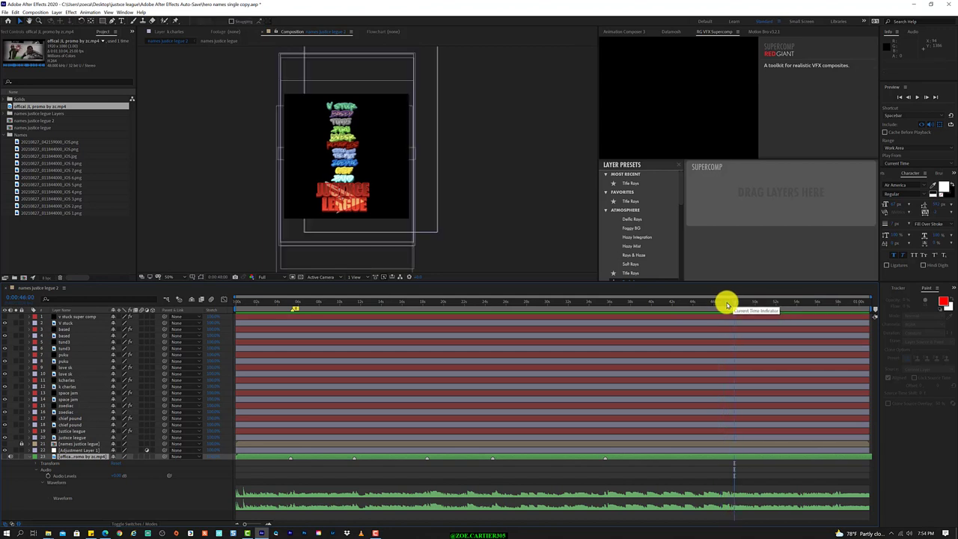
pyautogui.click(723, 304)
pyautogui.press('space')
pyautogui.press('space')
pyautogui.moveTo(726, 304); pyautogui.dragTo(730, 303)
pyautogui.press('space')
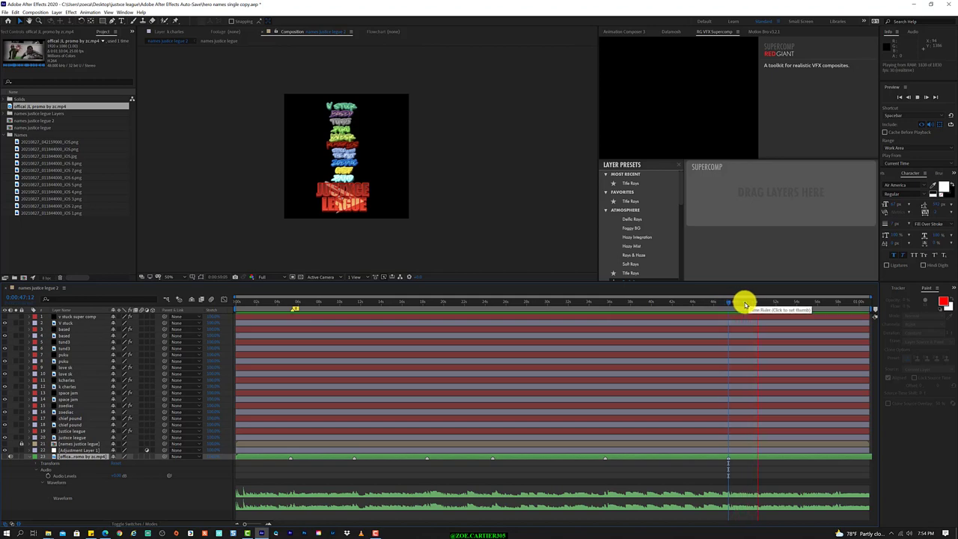
# Preview from about 51 seconds and mark the final beat near 57 seconds
pyautogui.moveTo(771, 304); pyautogui.dragTo(799, 303)
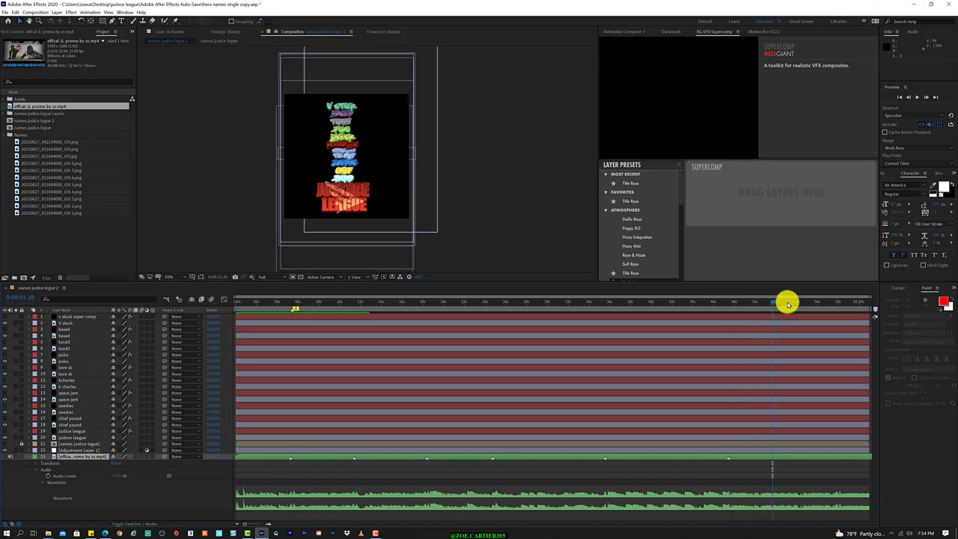
pyautogui.press('space')
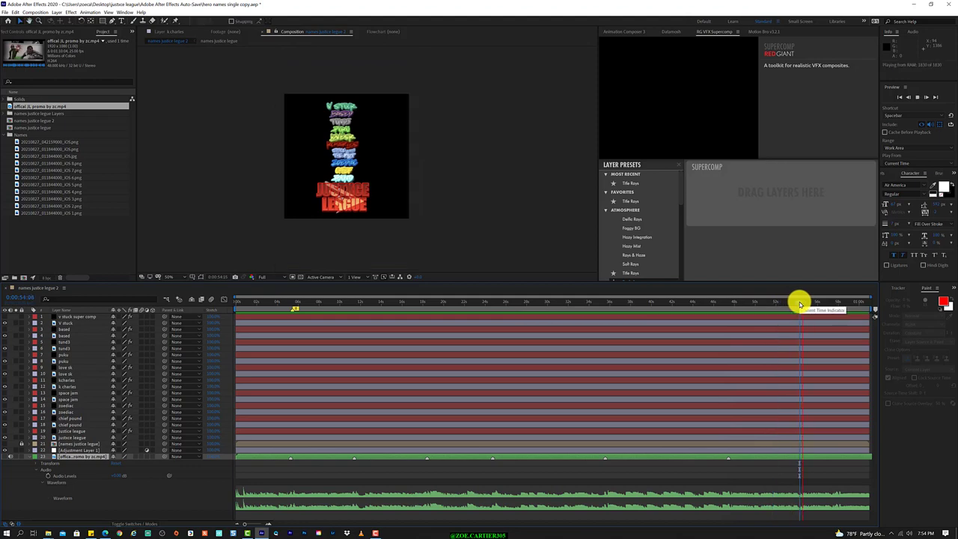
pyautogui.moveTo(820, 303)
pyautogui.mouseDown()
pyautogui.moveTo(831, 303)
pyautogui.moveTo(823, 303)
pyautogui.mouseUp()
pyautogui.press('space')
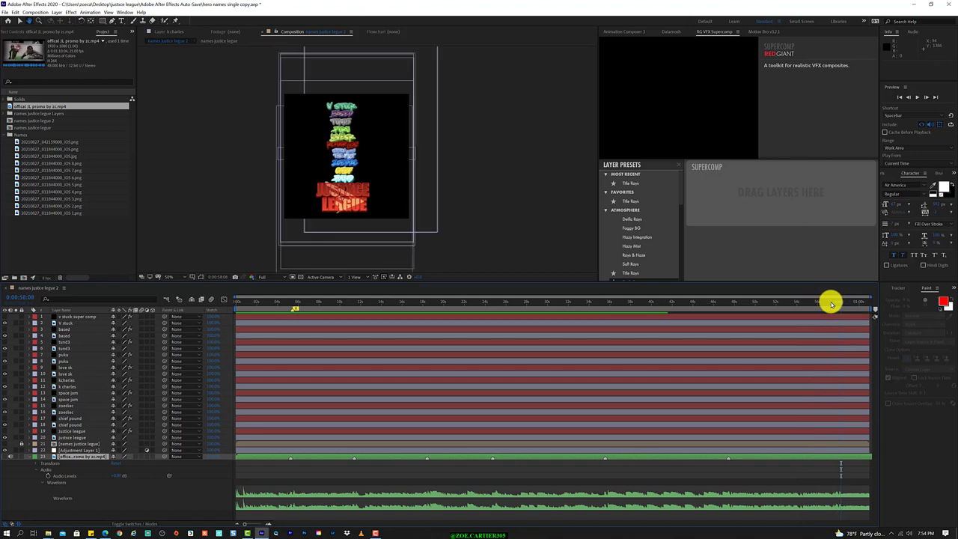
pyautogui.press('space')
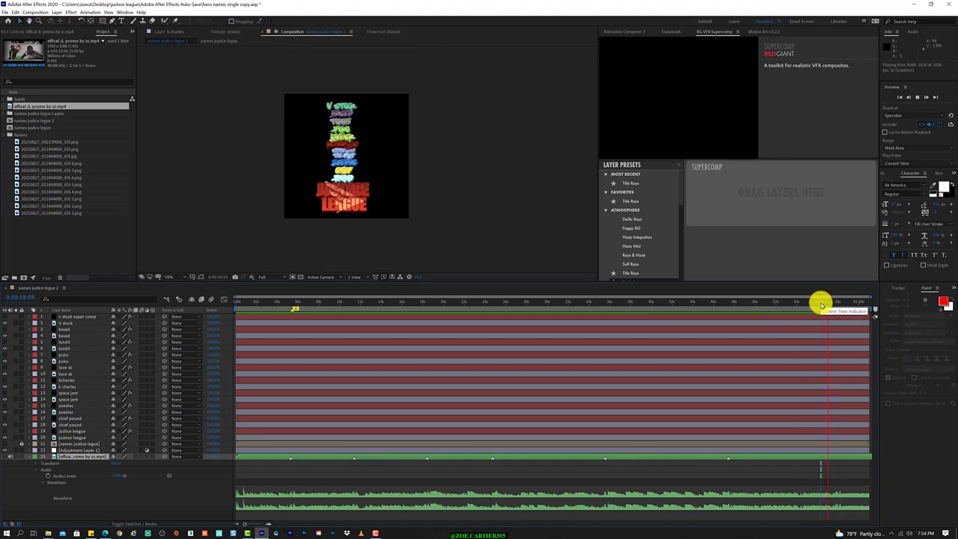
pyautogui.moveTo(819, 304); pyautogui.dragTo(834, 305)
pyautogui.press('space')
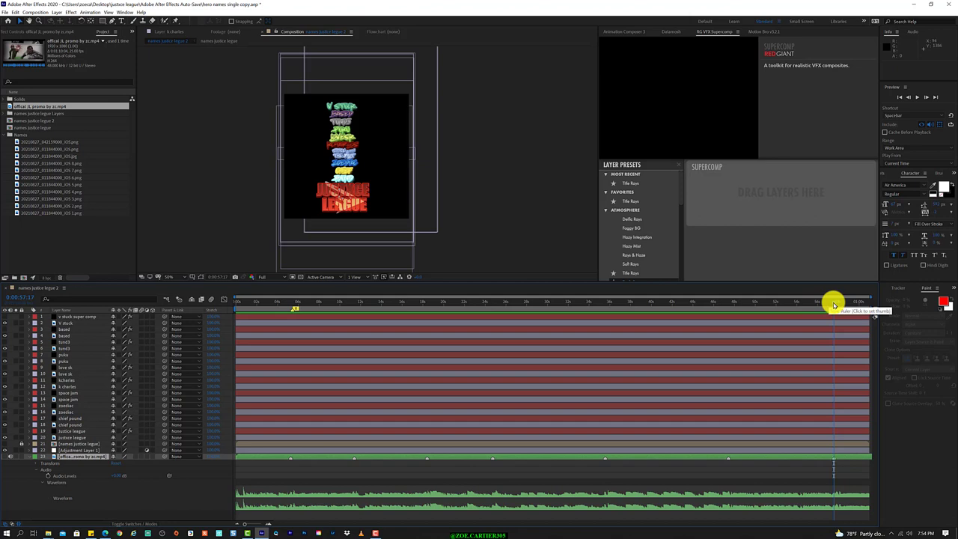
pyautogui.press('space')
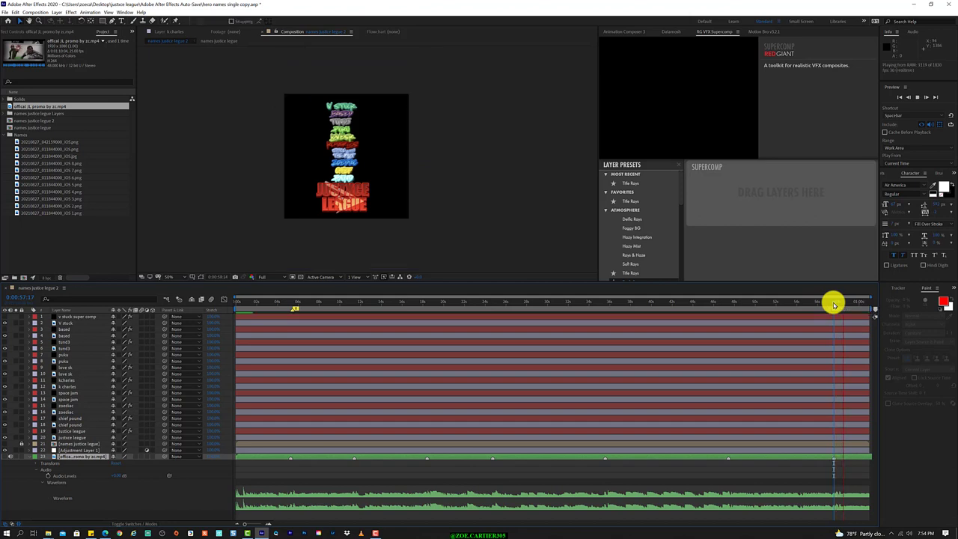
pyautogui.press('space')
pyautogui.moveTo(833, 305); pyautogui.dragTo(854, 306)
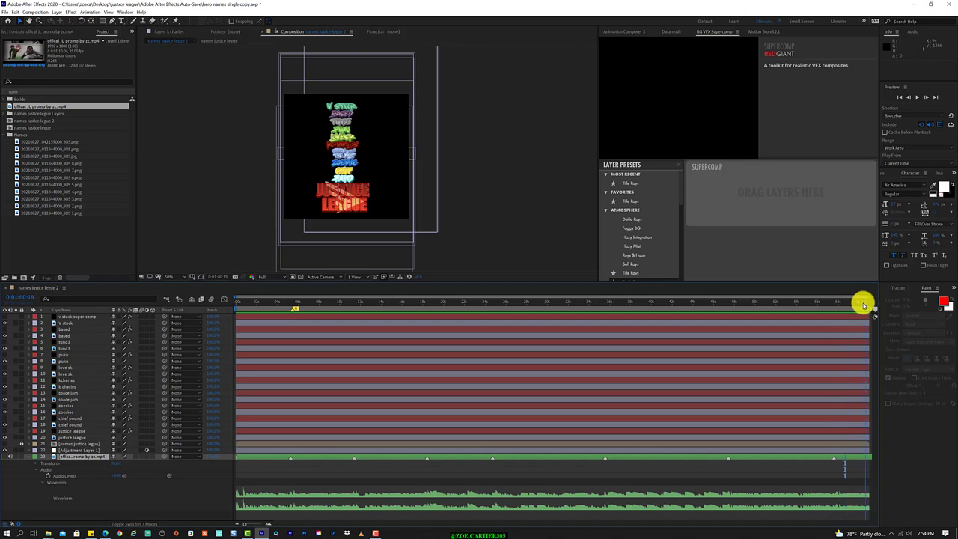
pyautogui.press('space')
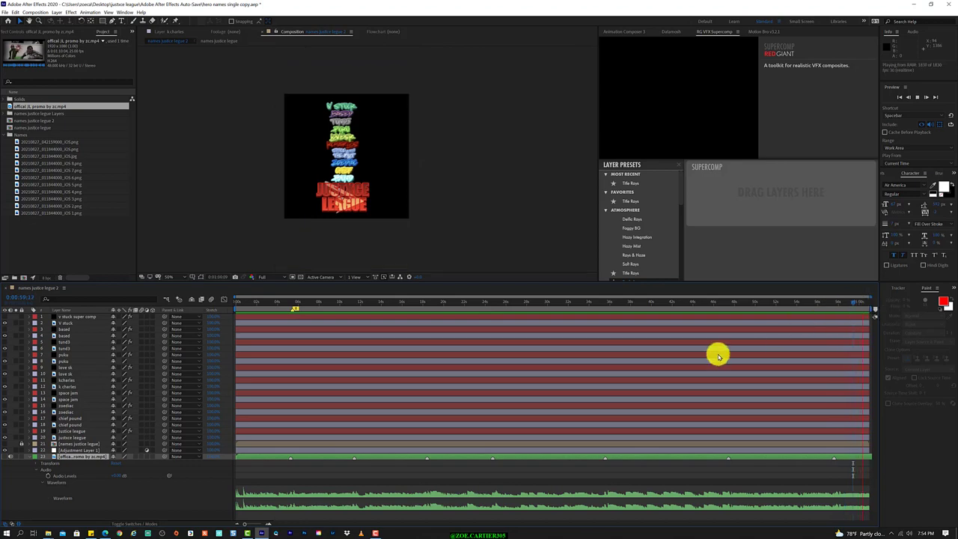
pyautogui.moveTo(247, 529)
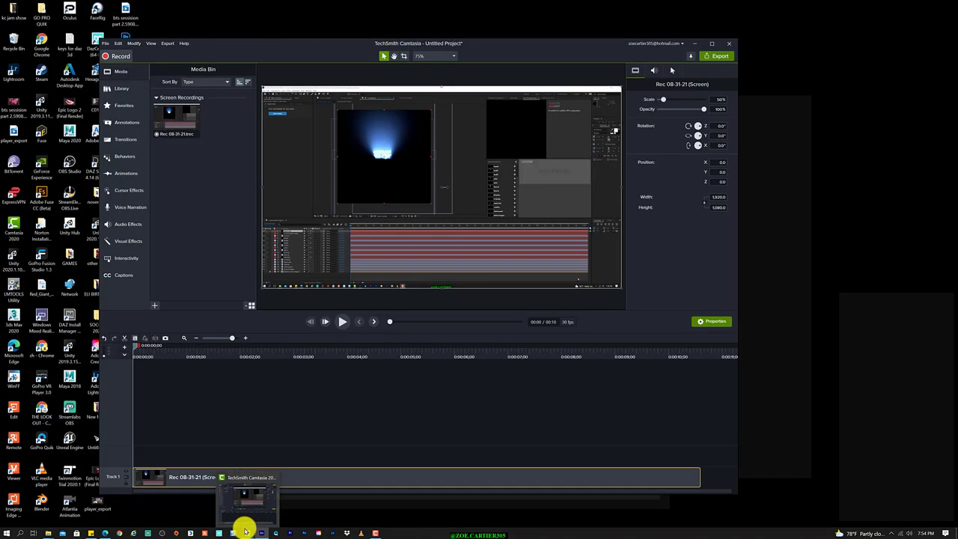
# Zoom into the timeline and preview the opening of the composition
pyautogui.press('=')
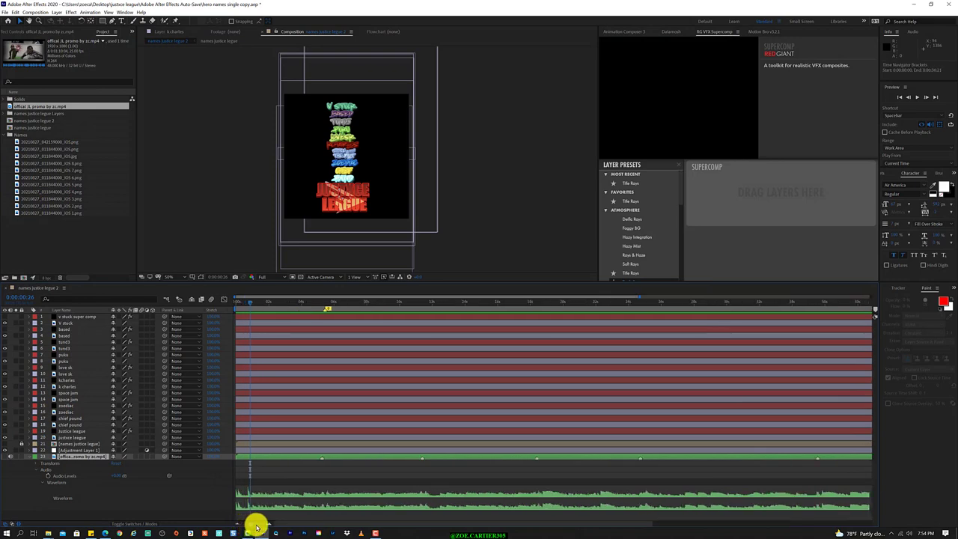
pyautogui.press('=')
pyautogui.press('=')
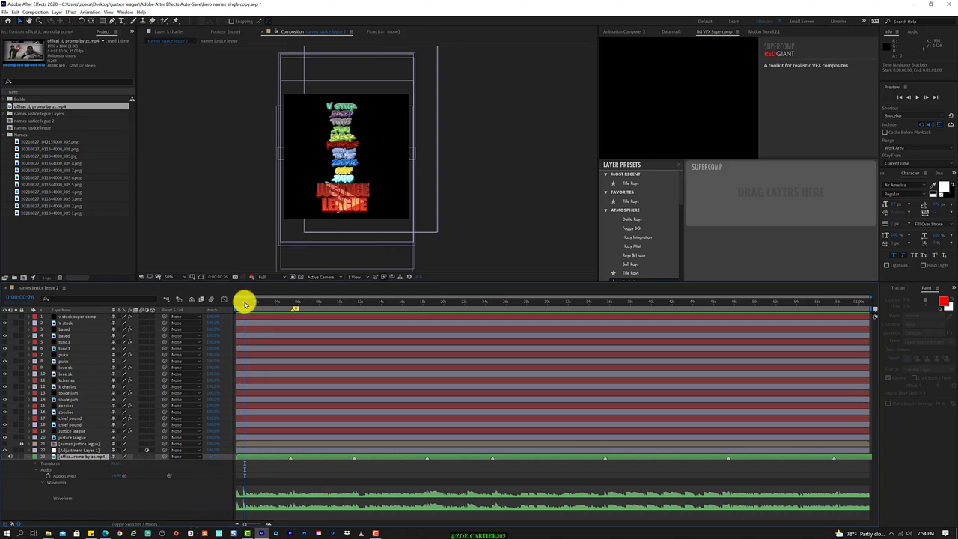
pyautogui.moveTo(246, 304); pyautogui.dragTo(217, 309)
pyautogui.press('space')
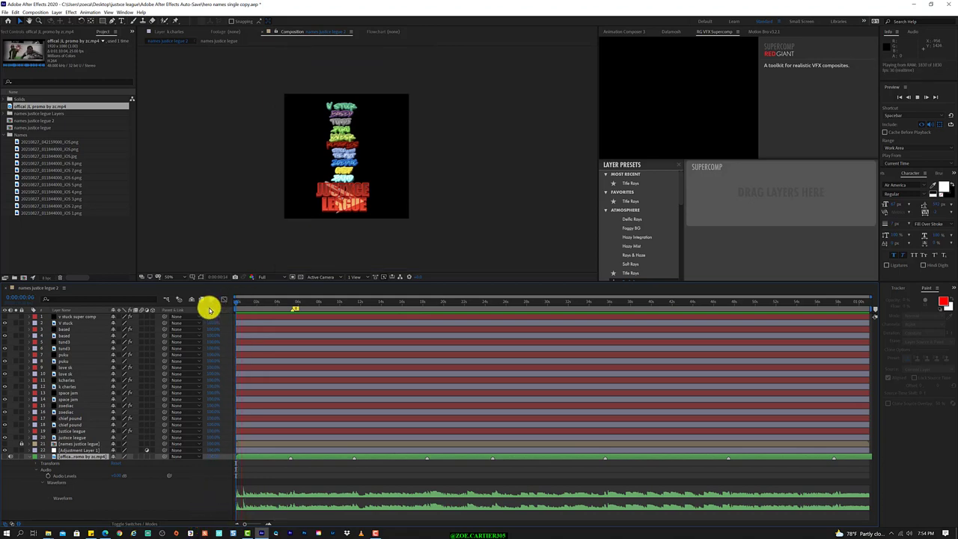
pyautogui.press('space')
pyautogui.moveTo(239, 301); pyautogui.dragTo(238, 303)
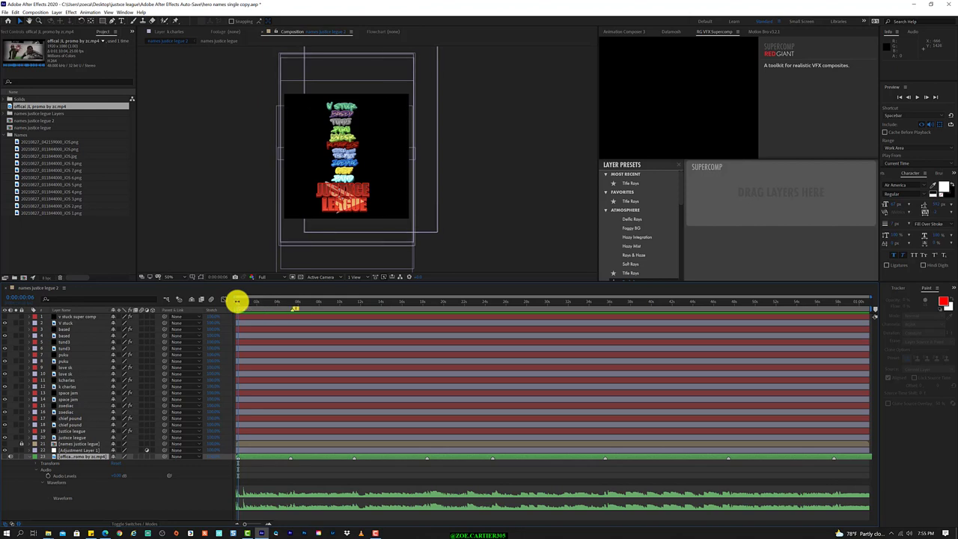
pyautogui.moveTo(236, 301); pyautogui.dragTo(293, 309)
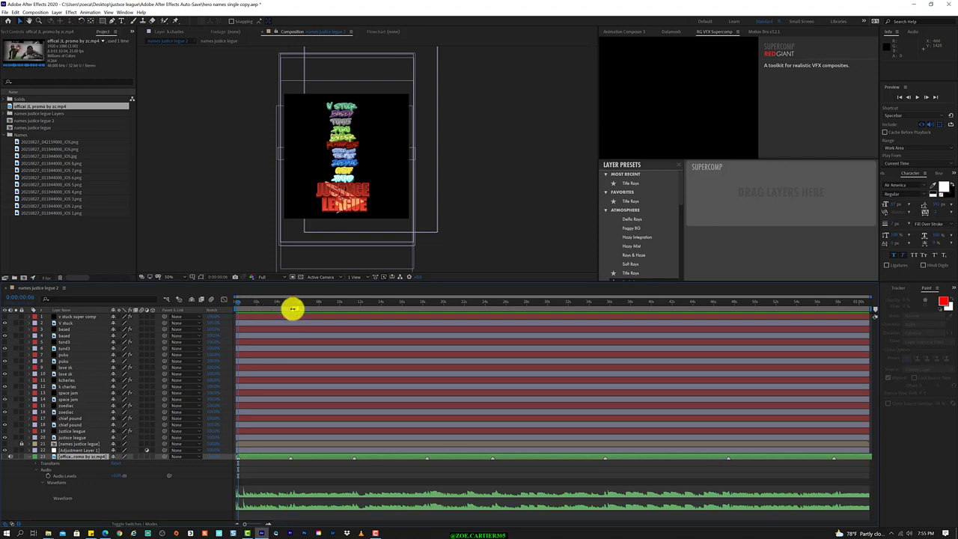
# Delete the yellow composition marker near the start and replay the opening
pyautogui.rightClick(291, 309)
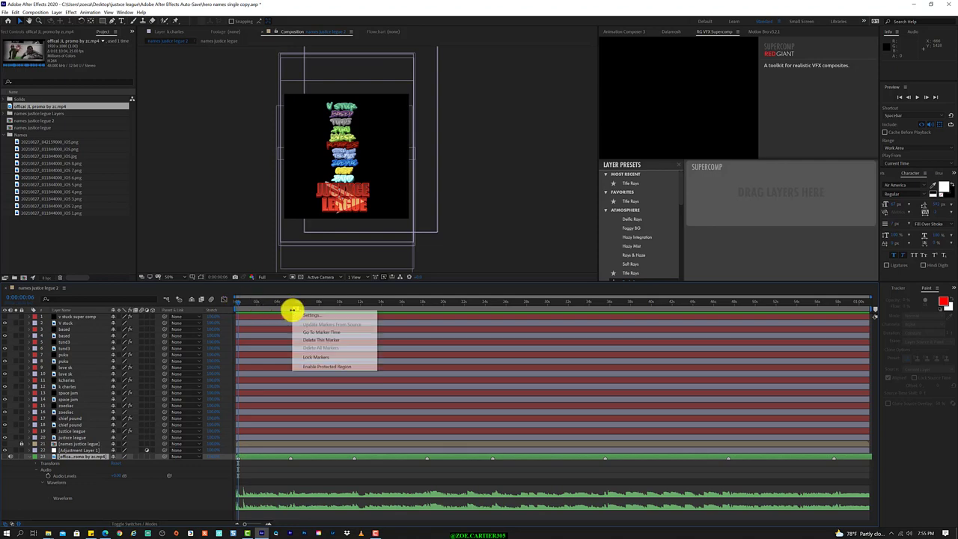
pyautogui.click(324, 344)
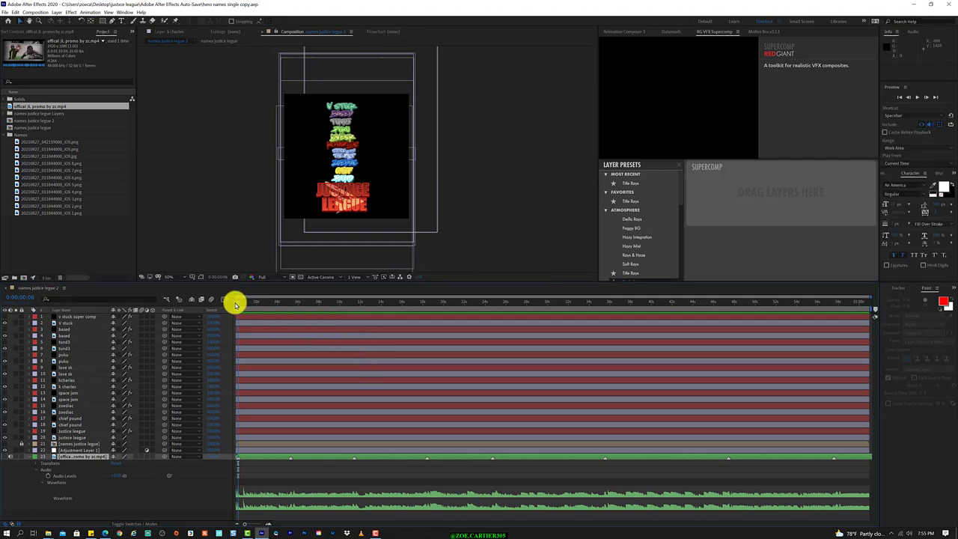
pyautogui.click(235, 304)
pyautogui.press('space')
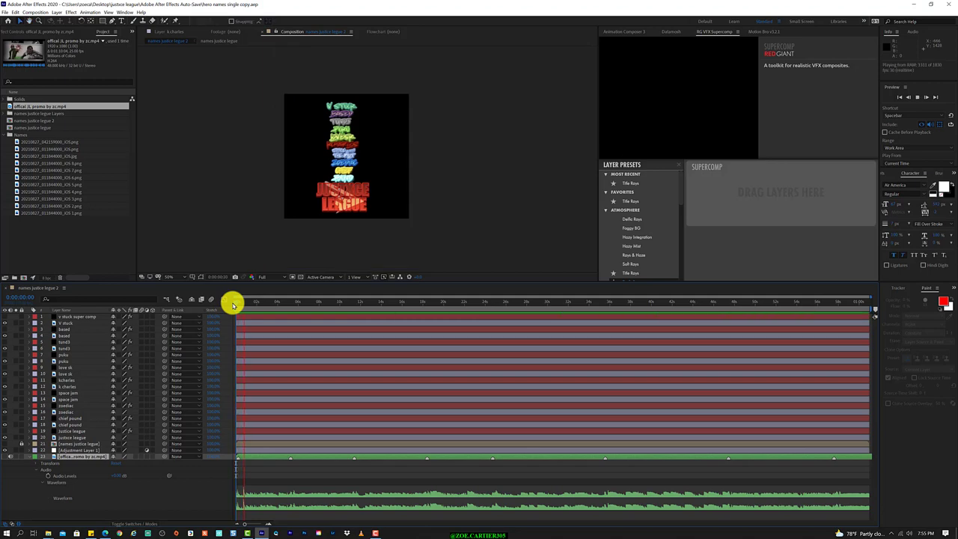
pyautogui.click(246, 301)
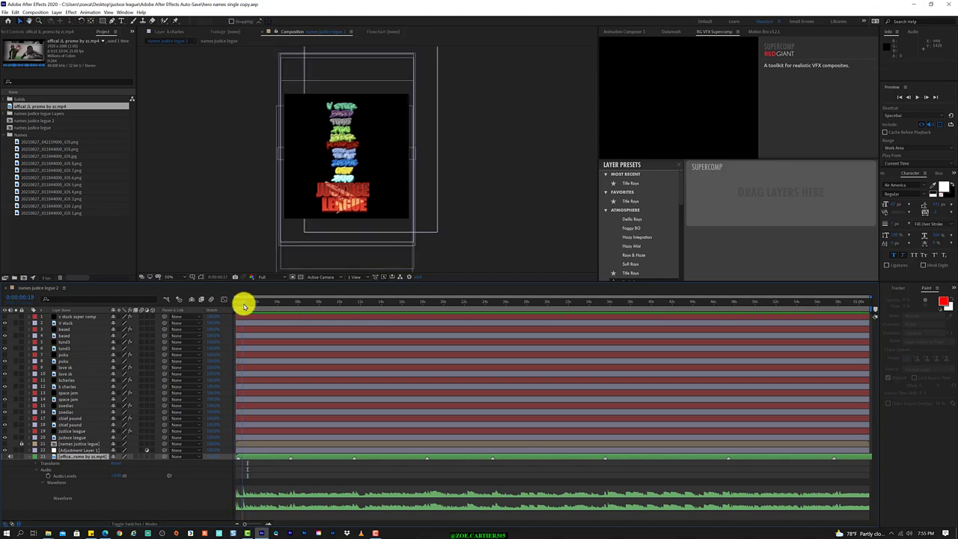
# Move the playhead to just under one second, deselect all layers, and collapse the promo audio layer's properties
pyautogui.click(244, 305)
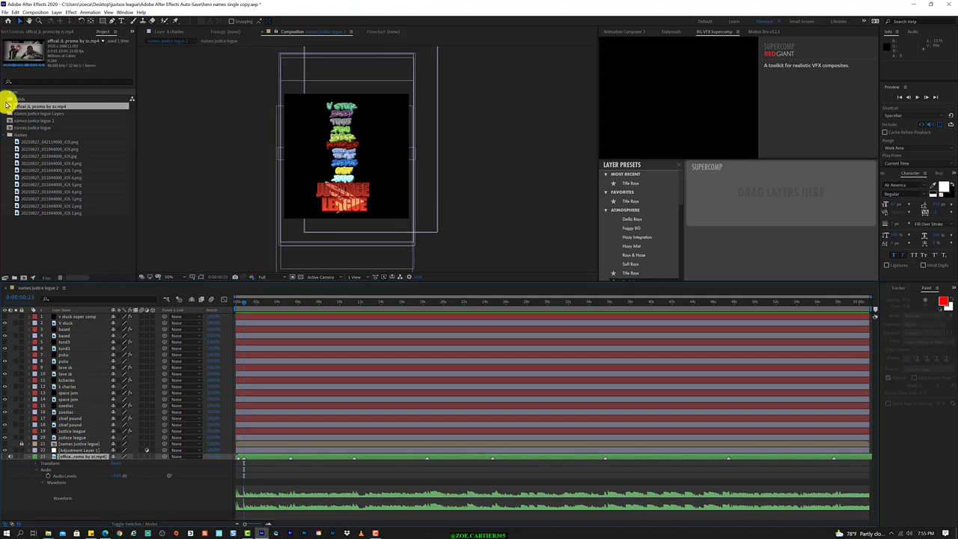
pyautogui.click(179, 131)
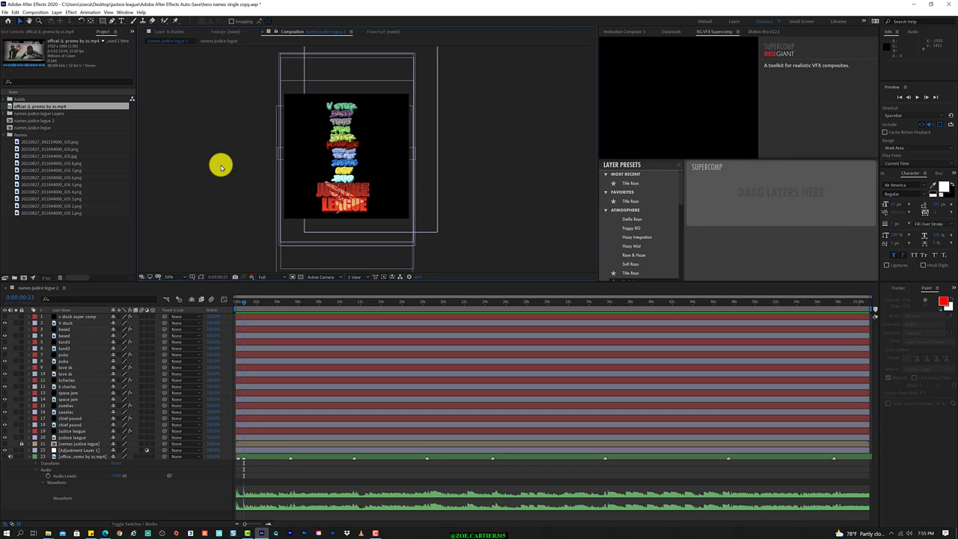
pyautogui.click(30, 465)
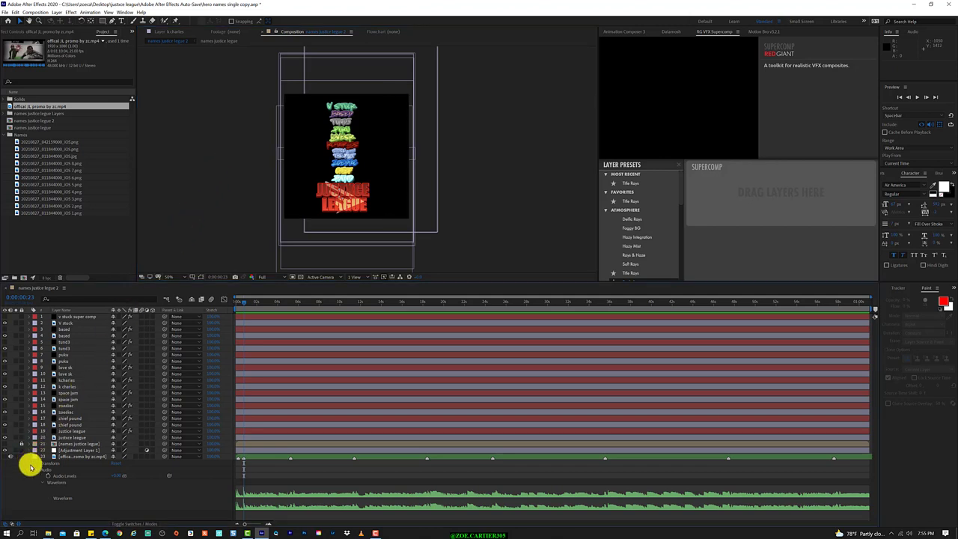
pyautogui.hotkey('ctrl', '`')
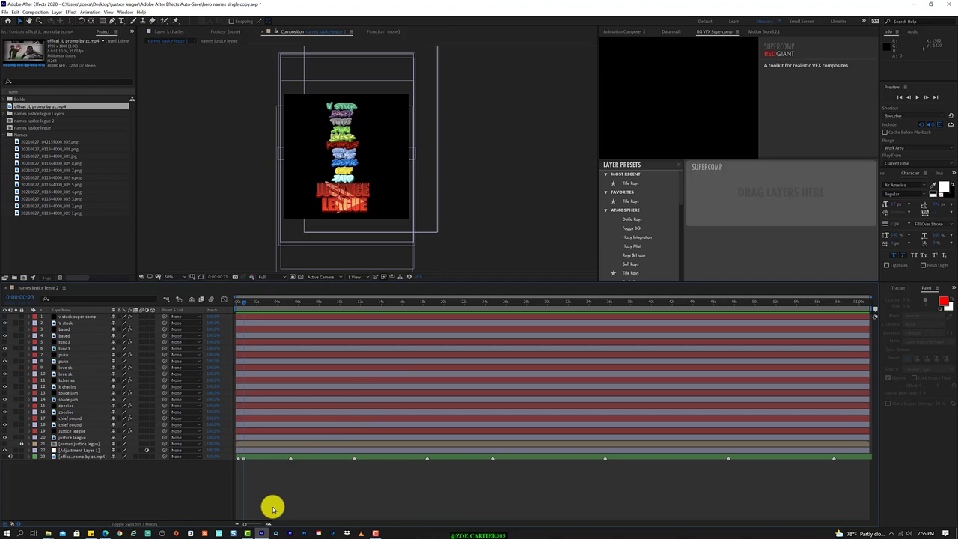
# Stop the Camtasia screen recording from the recorder controls
pyautogui.click(375, 533)
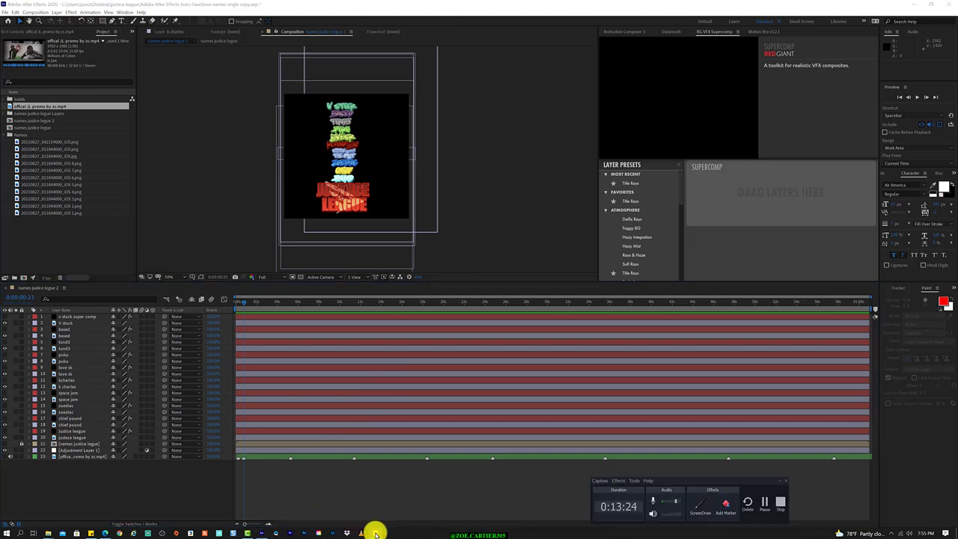
pyautogui.click(780, 503)
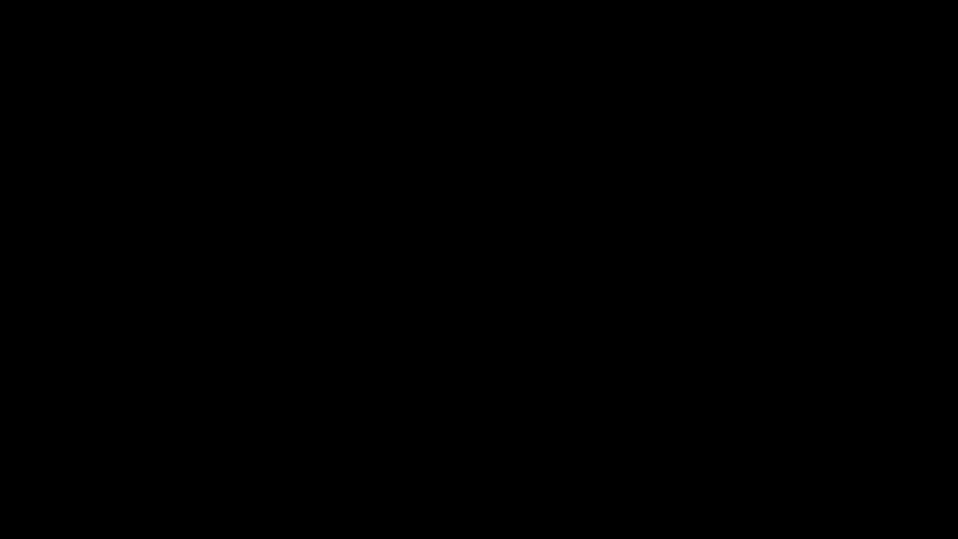